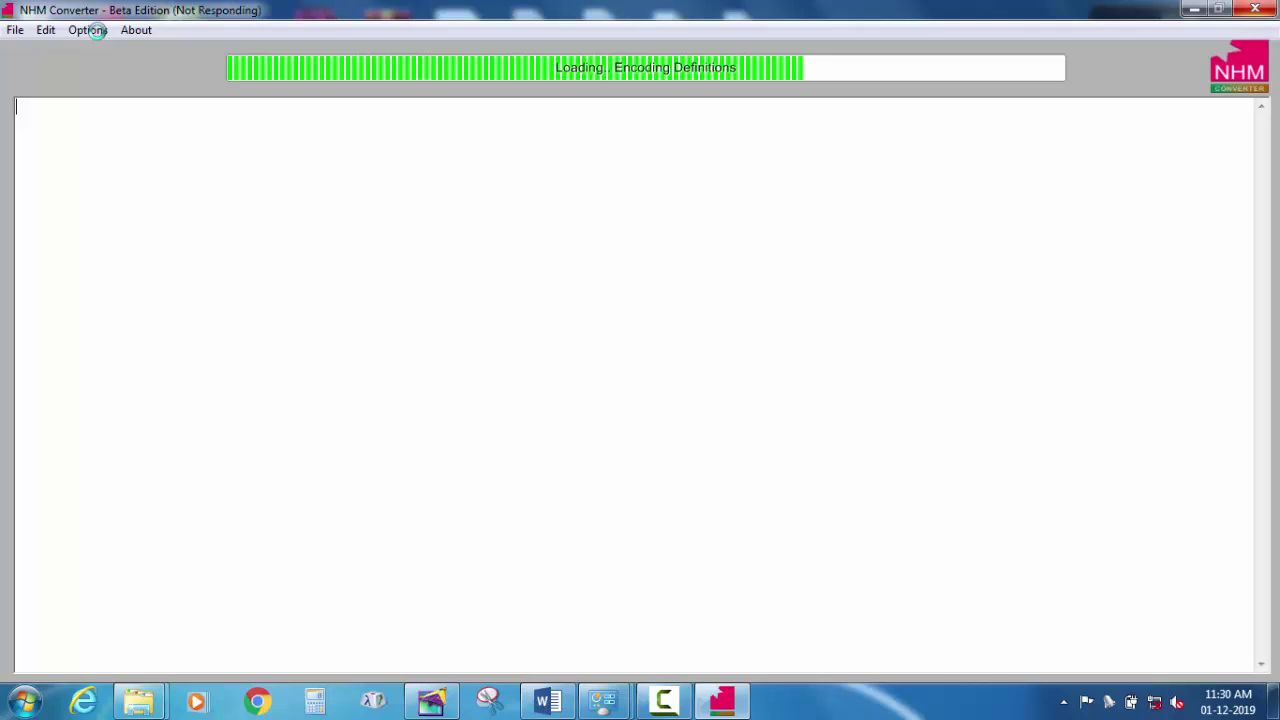
Step: Open Options > Settings to show the Tamil encoding font, size and style list
left_click(88, 30)
left_click(110, 93)
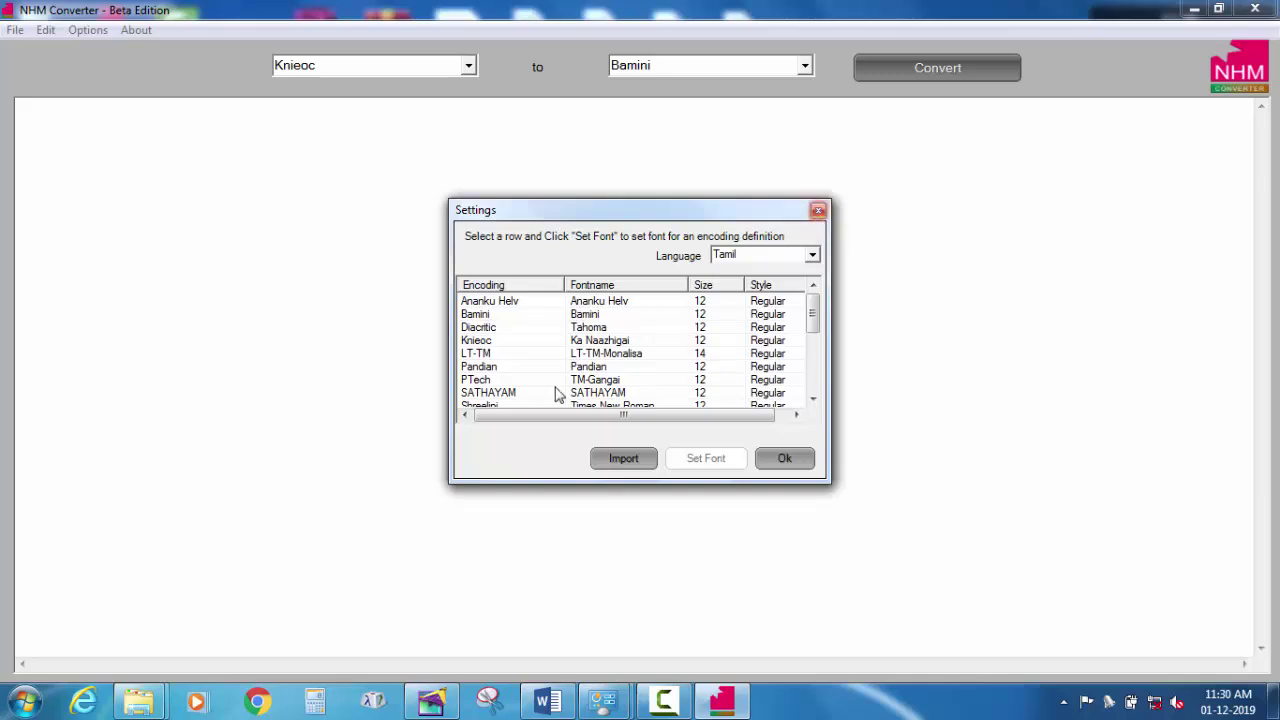
left_click(577, 357)
scroll(580, 360, "down", 4)
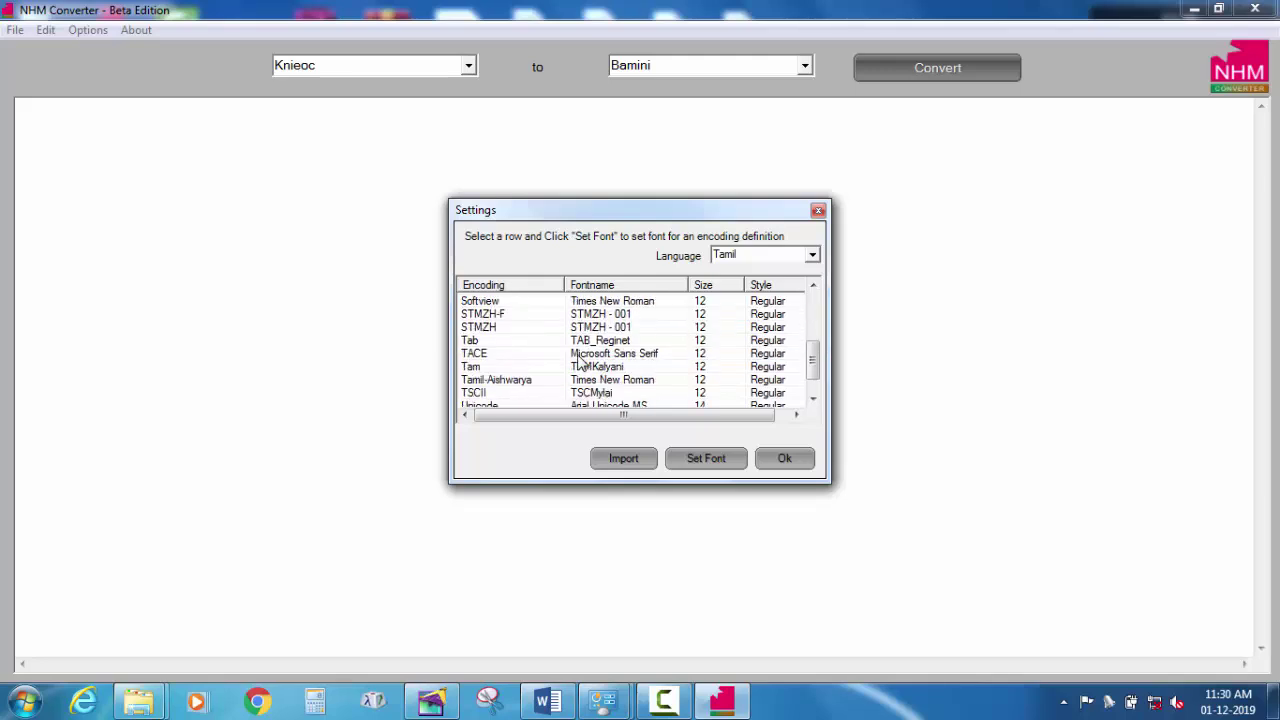
scroll(580, 360, "up", 3)
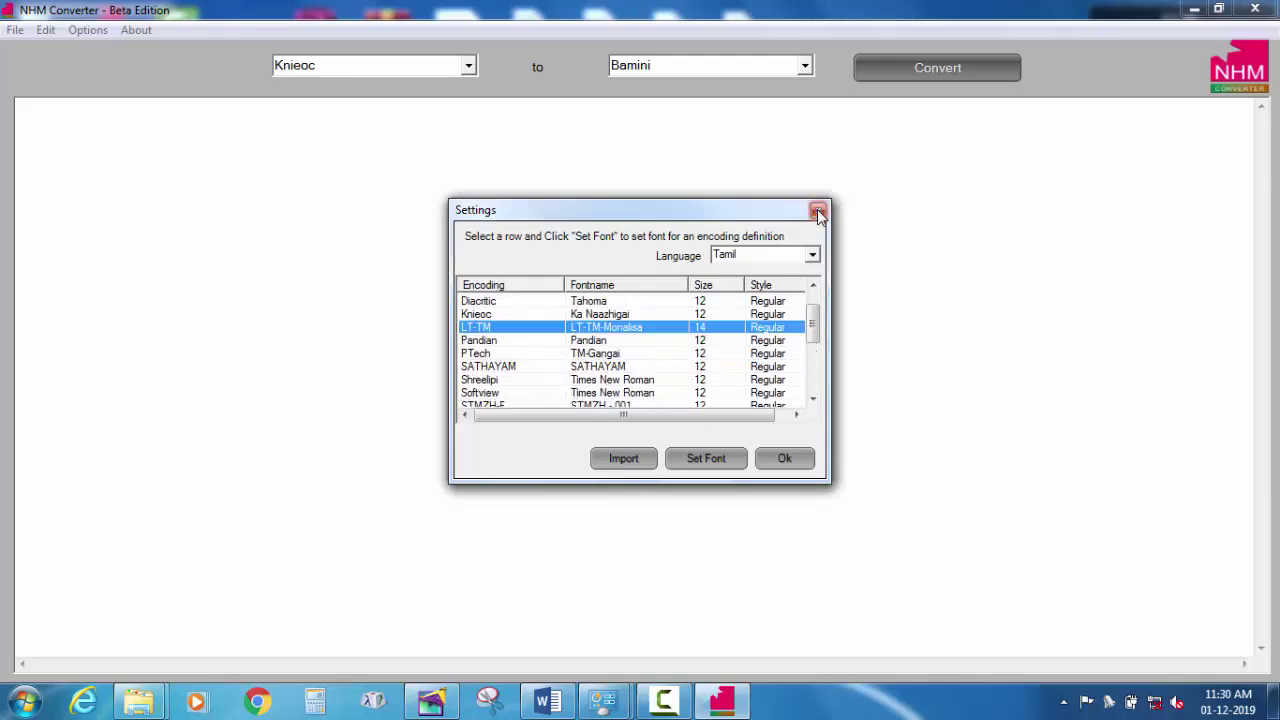
left_click(631, 344)
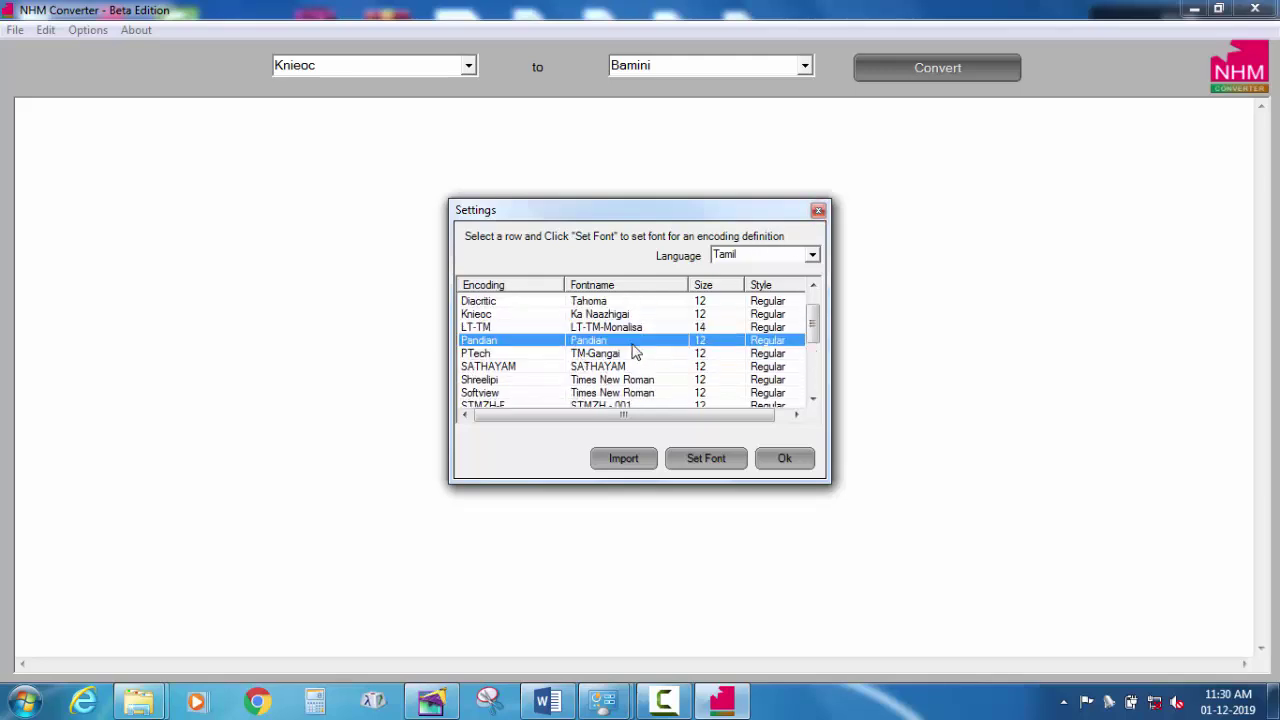
scroll(633, 353, "up", 1)
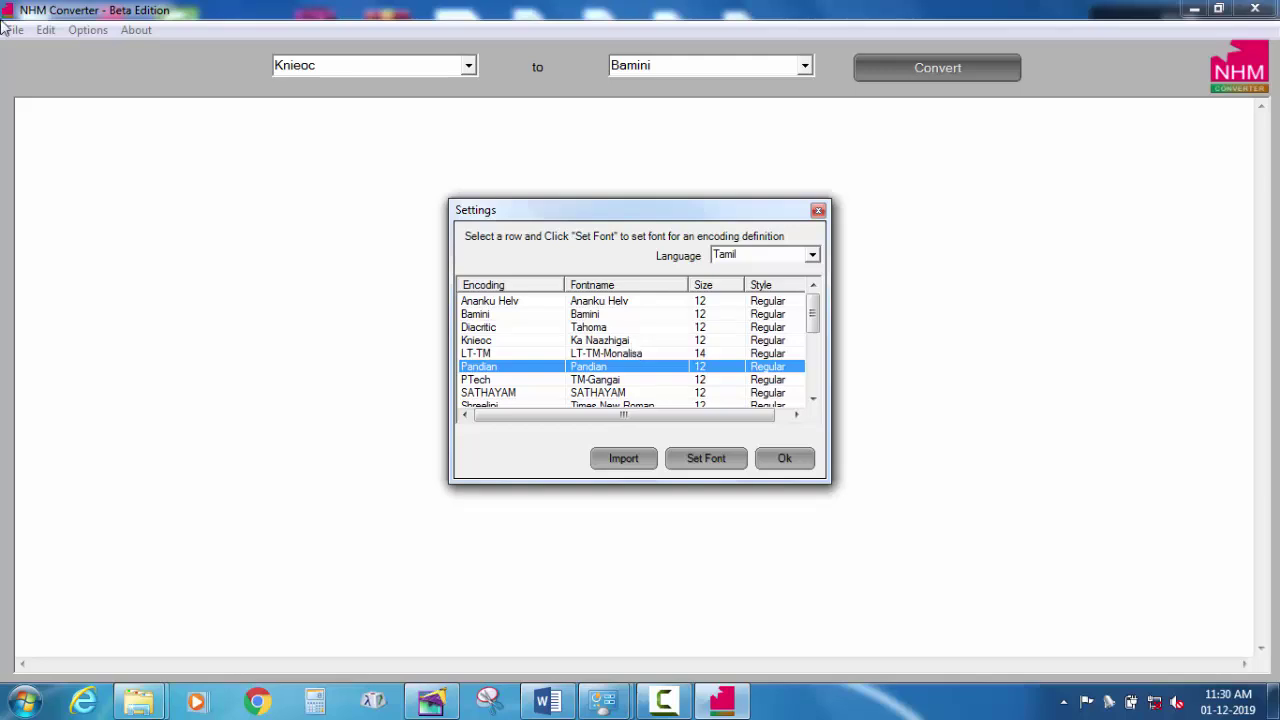
left_click(552, 318)
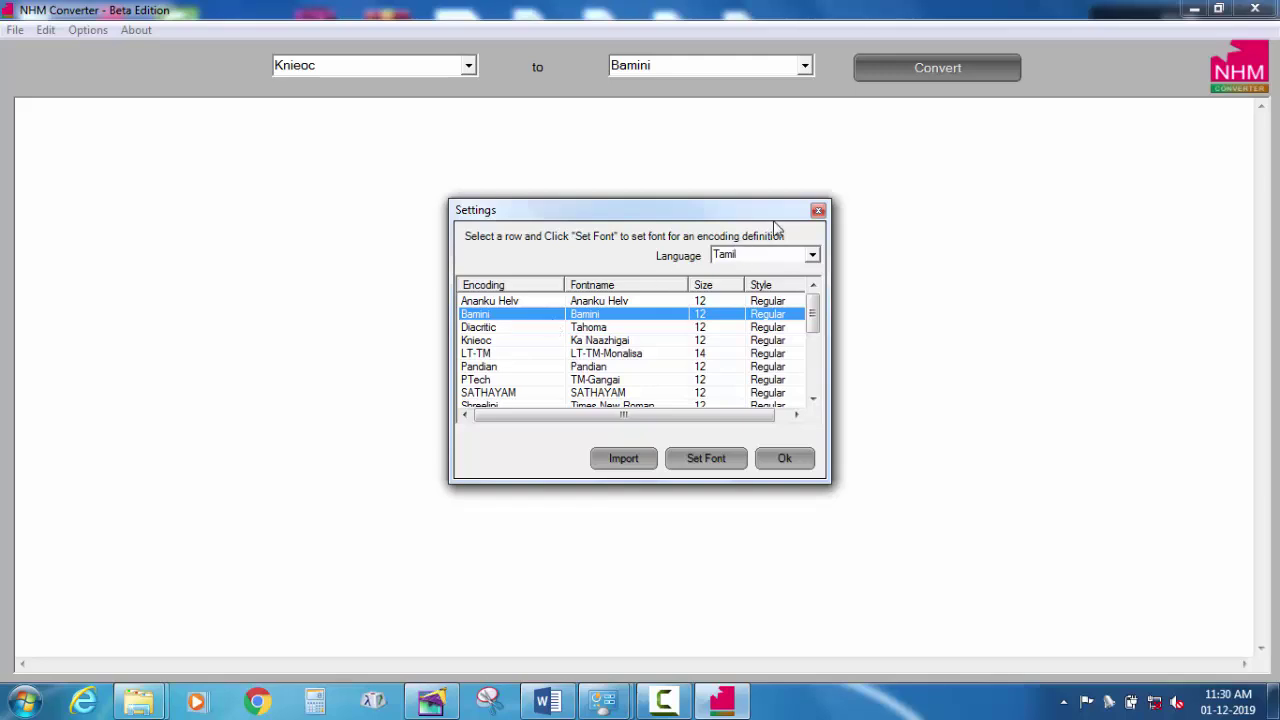
left_click(596, 381)
scroll(593, 385, "down", 3)
scroll(596, 381, "down", 1)
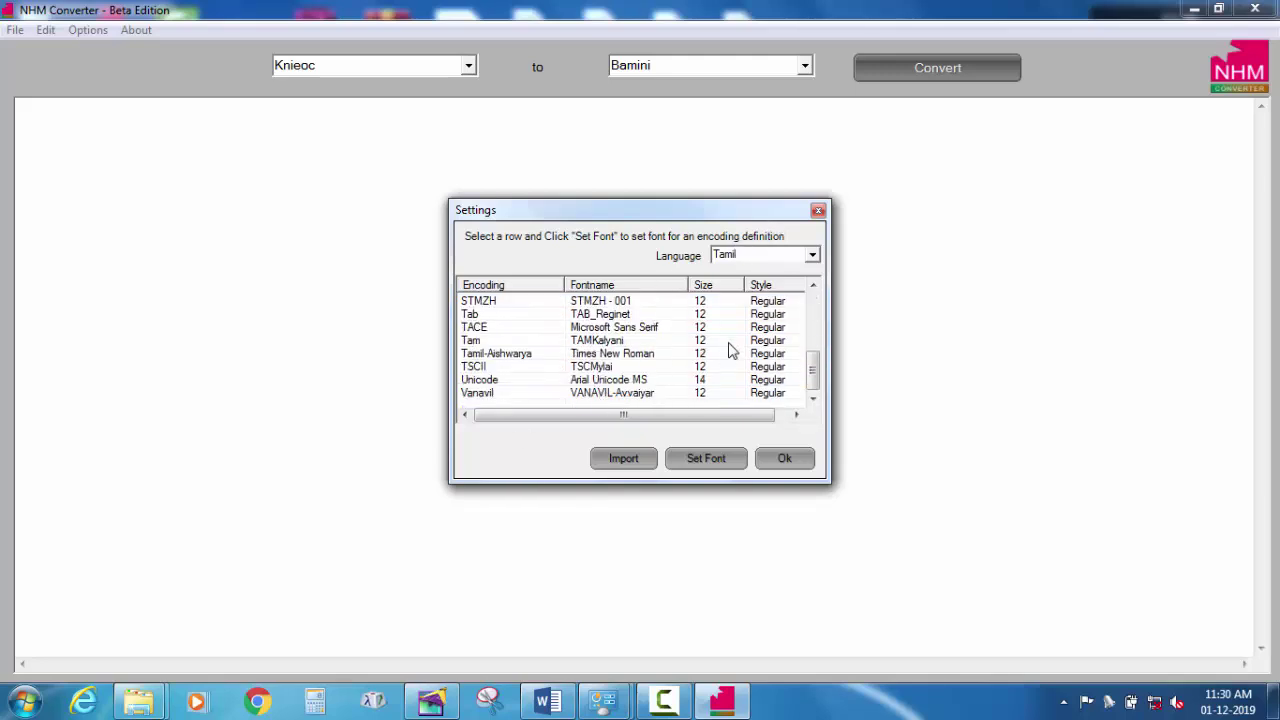
left_click(632, 328)
scroll(630, 338, "up", 2)
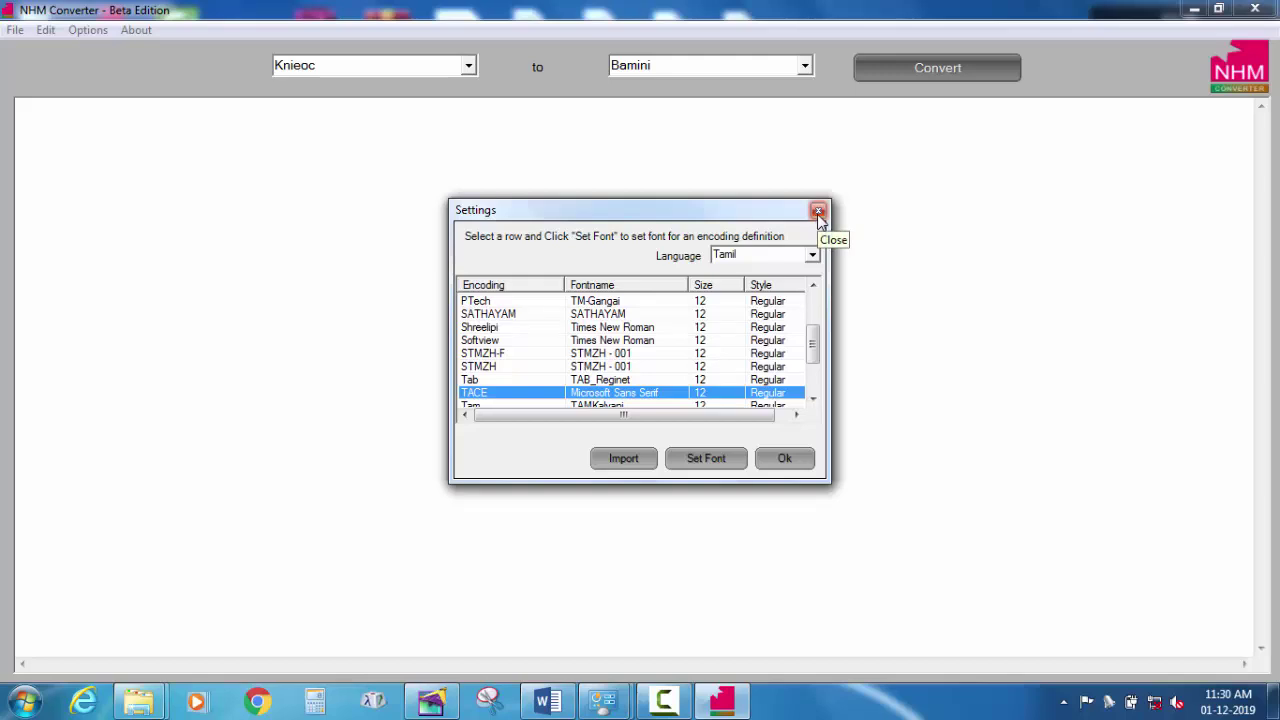
left_click(661, 368)
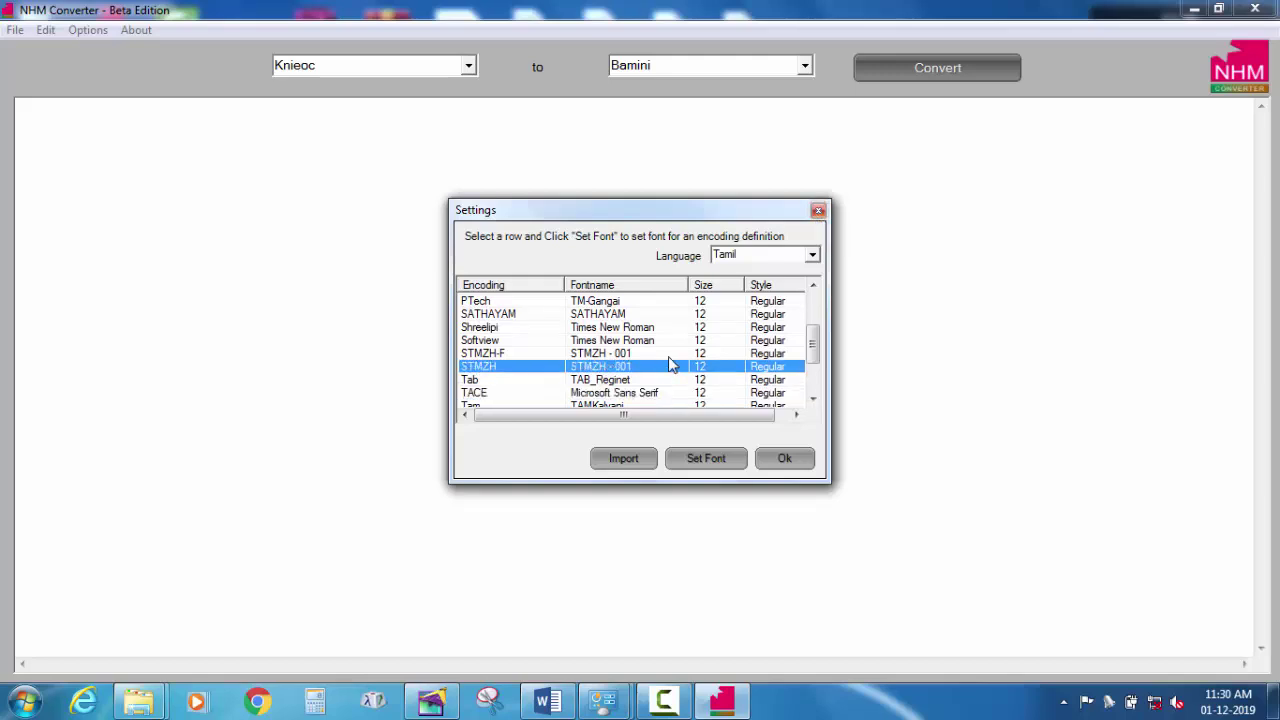
Step: Close Settings and NHM Converter, then open the installed programs list from Computer
left_click(818, 212)
left_click(1274, 12)
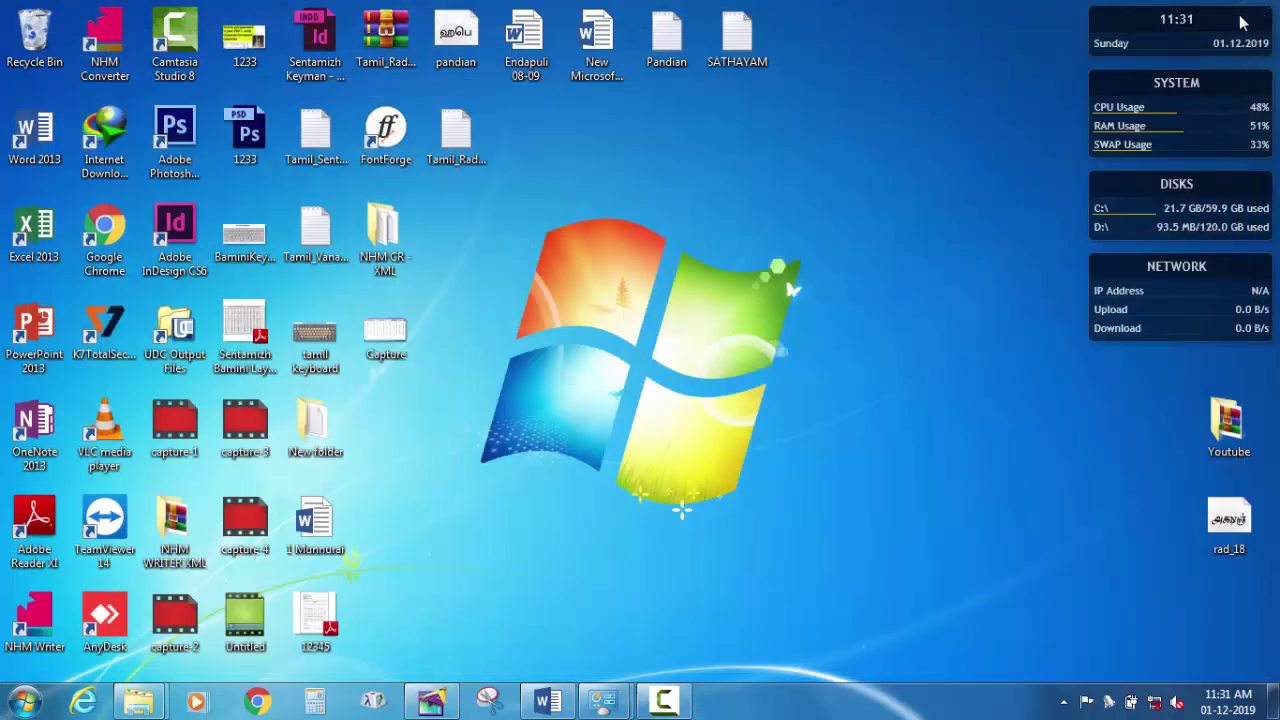
left_click(22, 702)
left_click(287, 466)
left_click(240, 66)
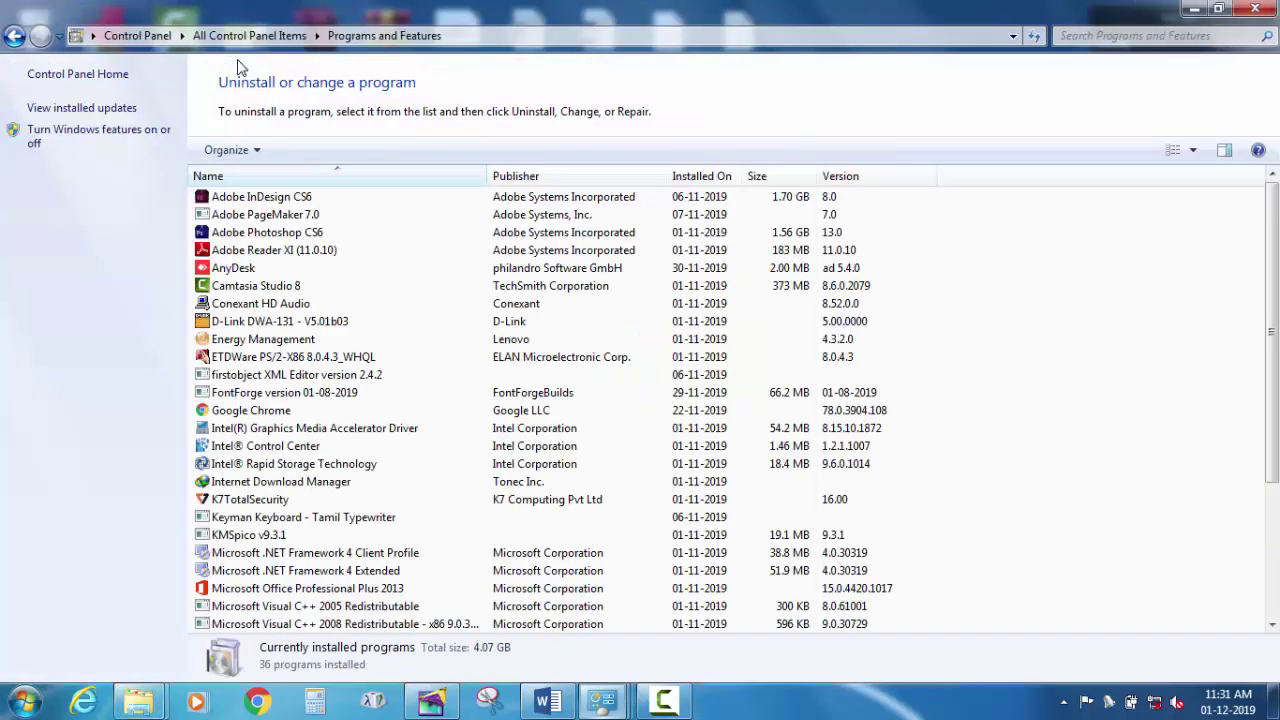
Step: Uninstall NHM Converter Beta, confirm the removal, and close the programs list
scroll(290, 450, "down", 4)
scroll(290, 450, "up", 2)
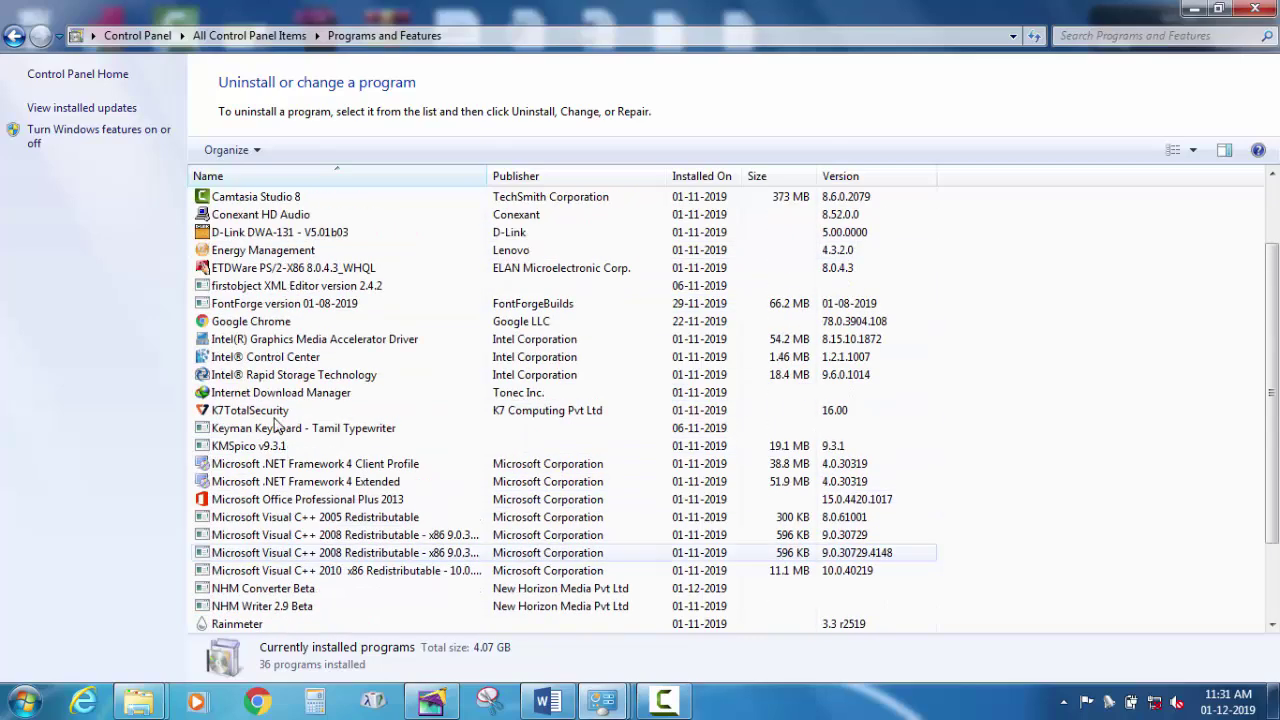
left_click(258, 357)
key("n")
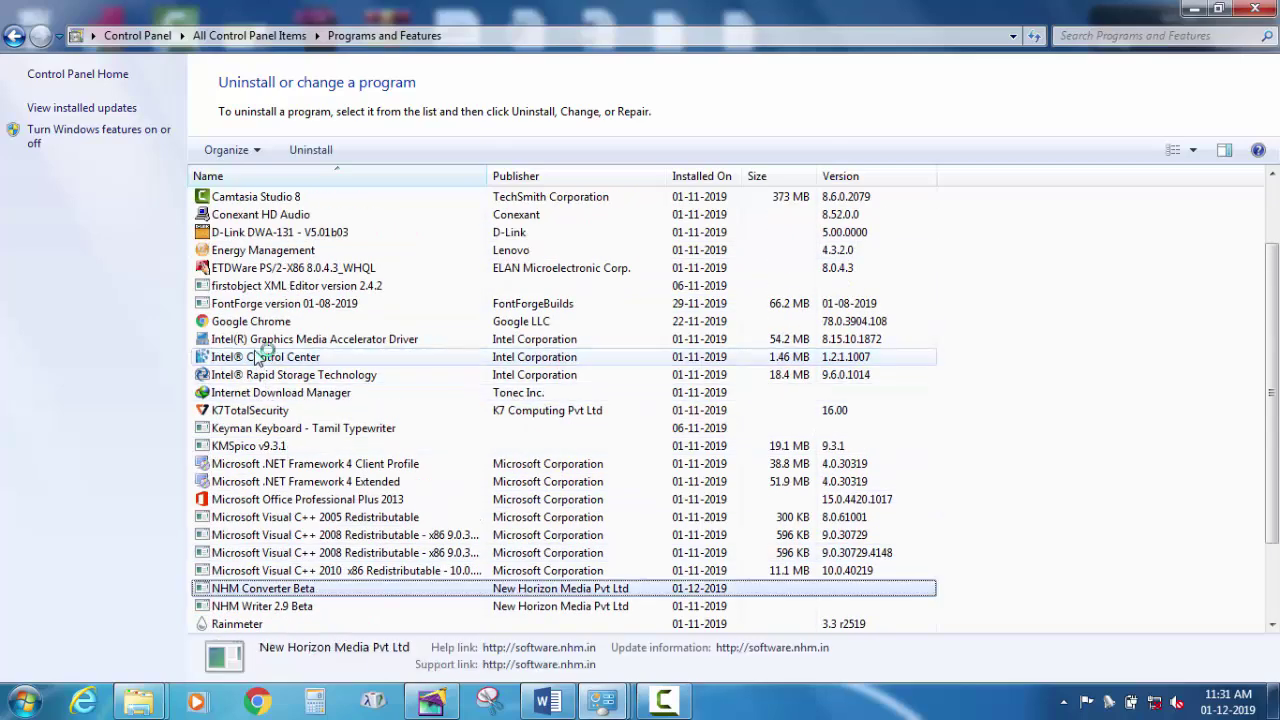
left_click(312, 157)
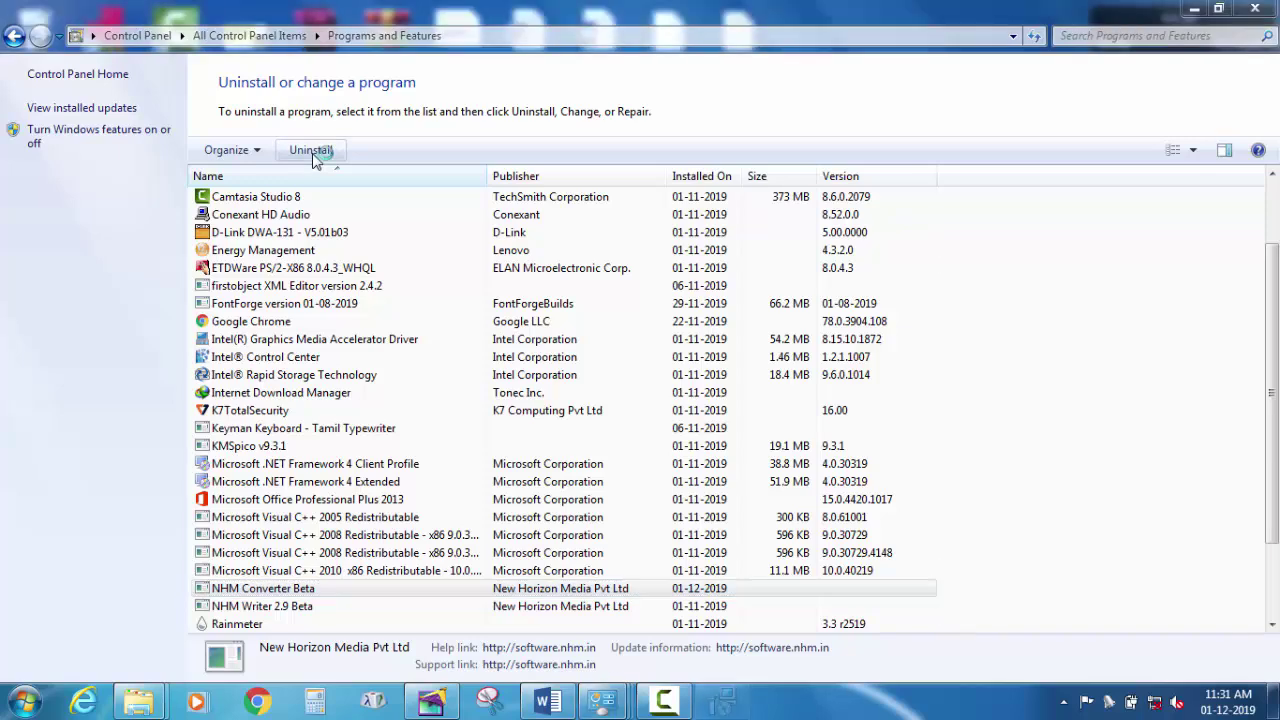
left_click(716, 412)
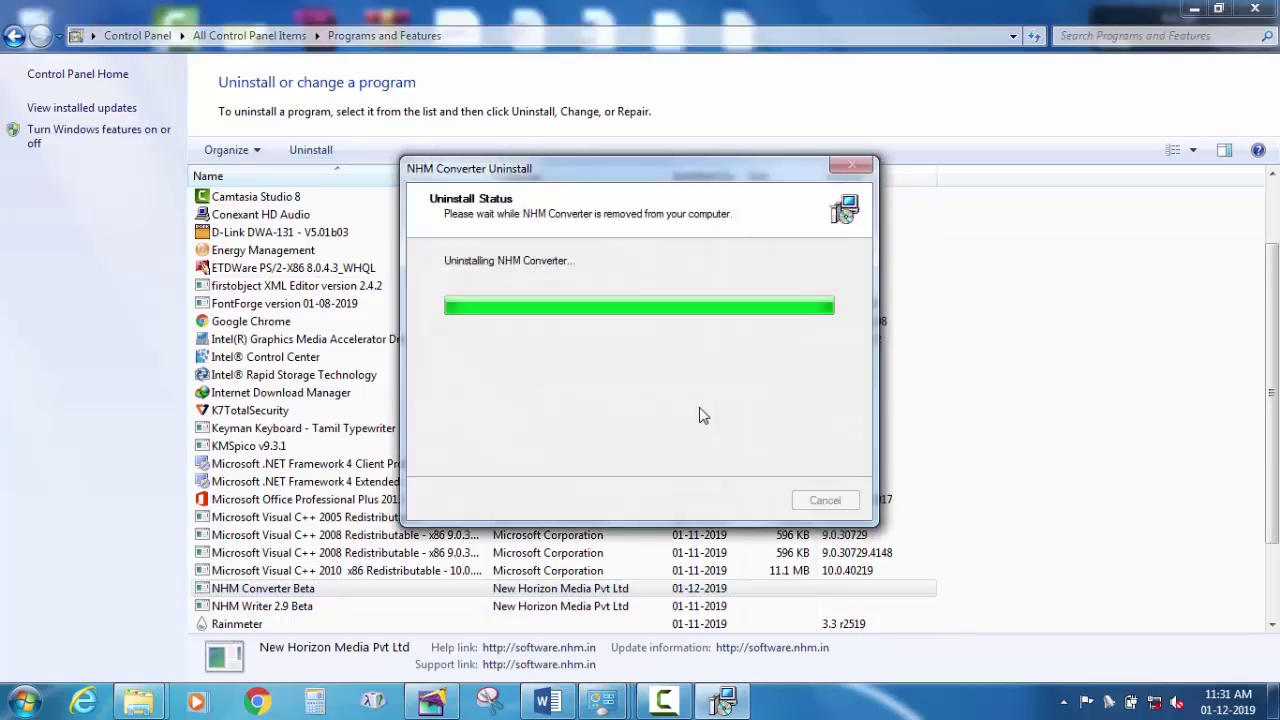
left_click(815, 414)
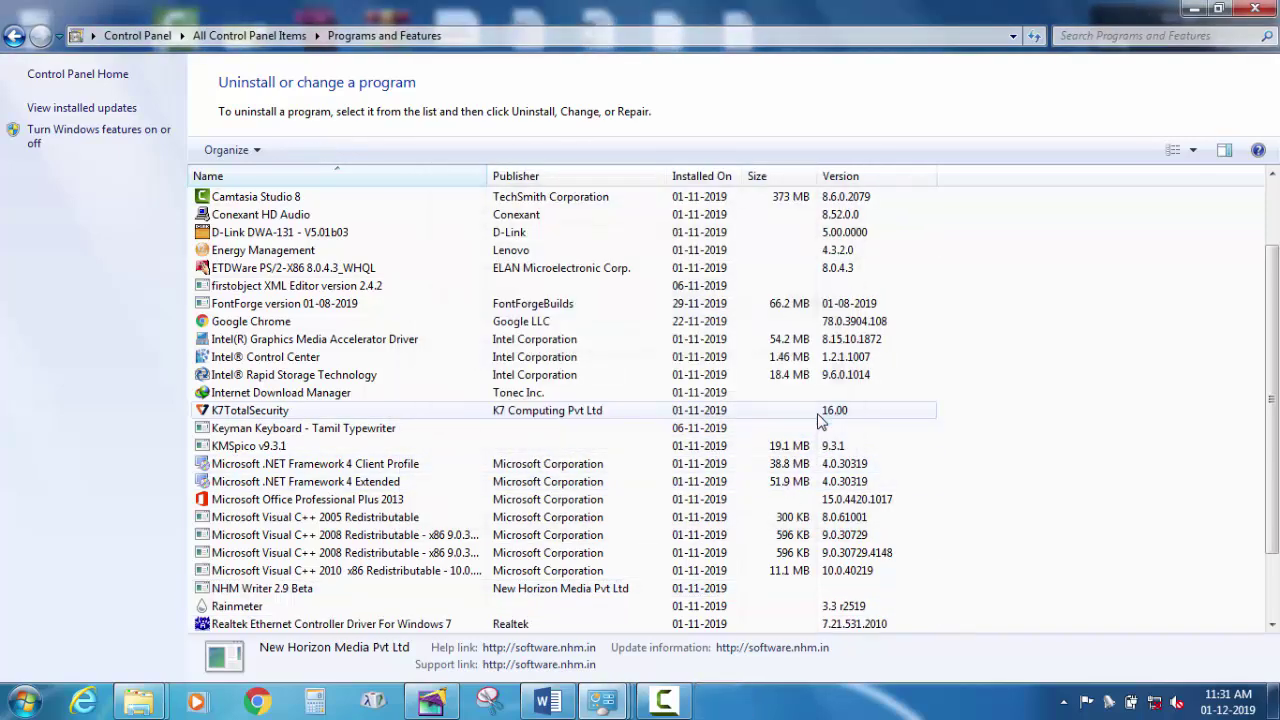
left_click(1255, 9)
Step: Launch the NHM Converter setup from the Downloads\Programs folder
left_click(24, 701)
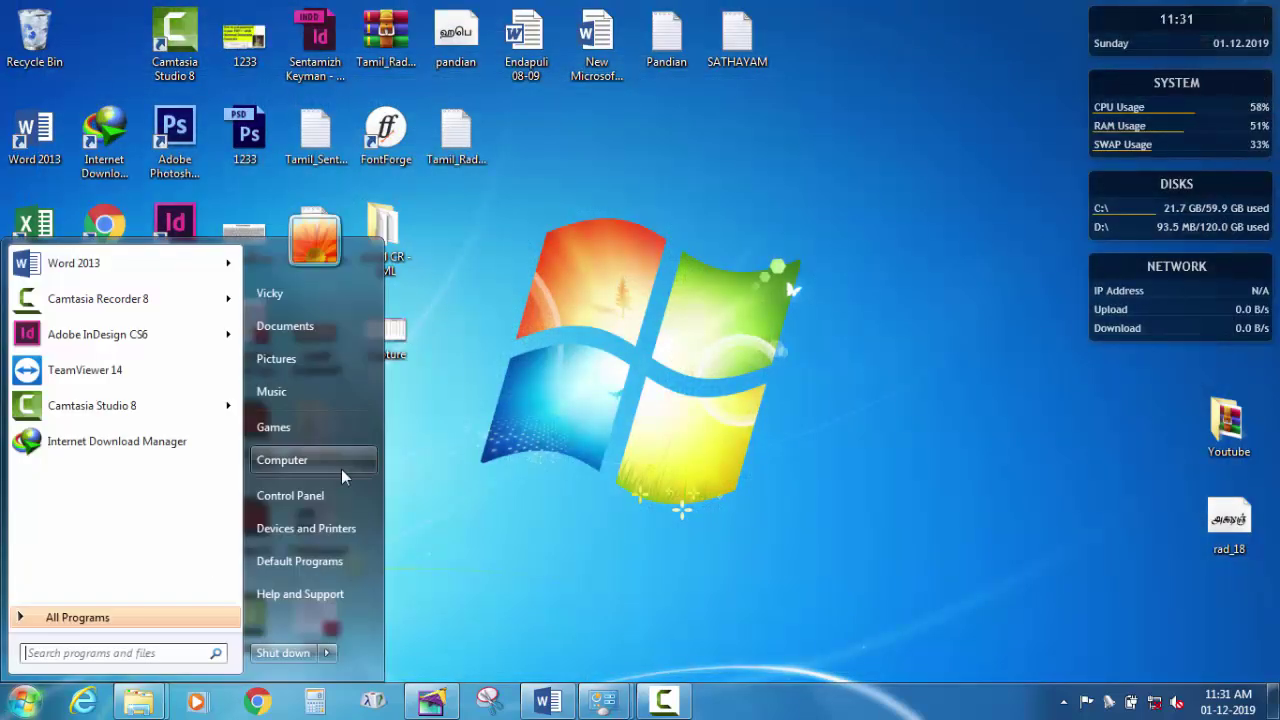
left_click(339, 459)
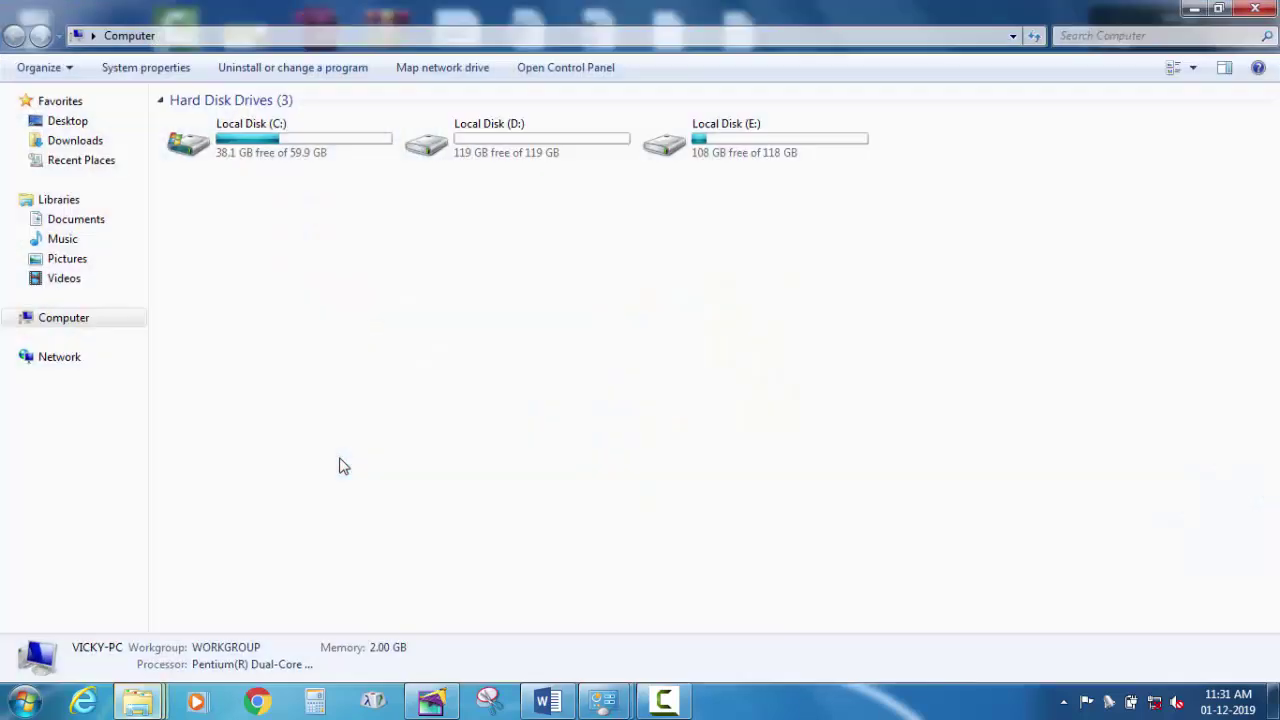
left_click(76, 140)
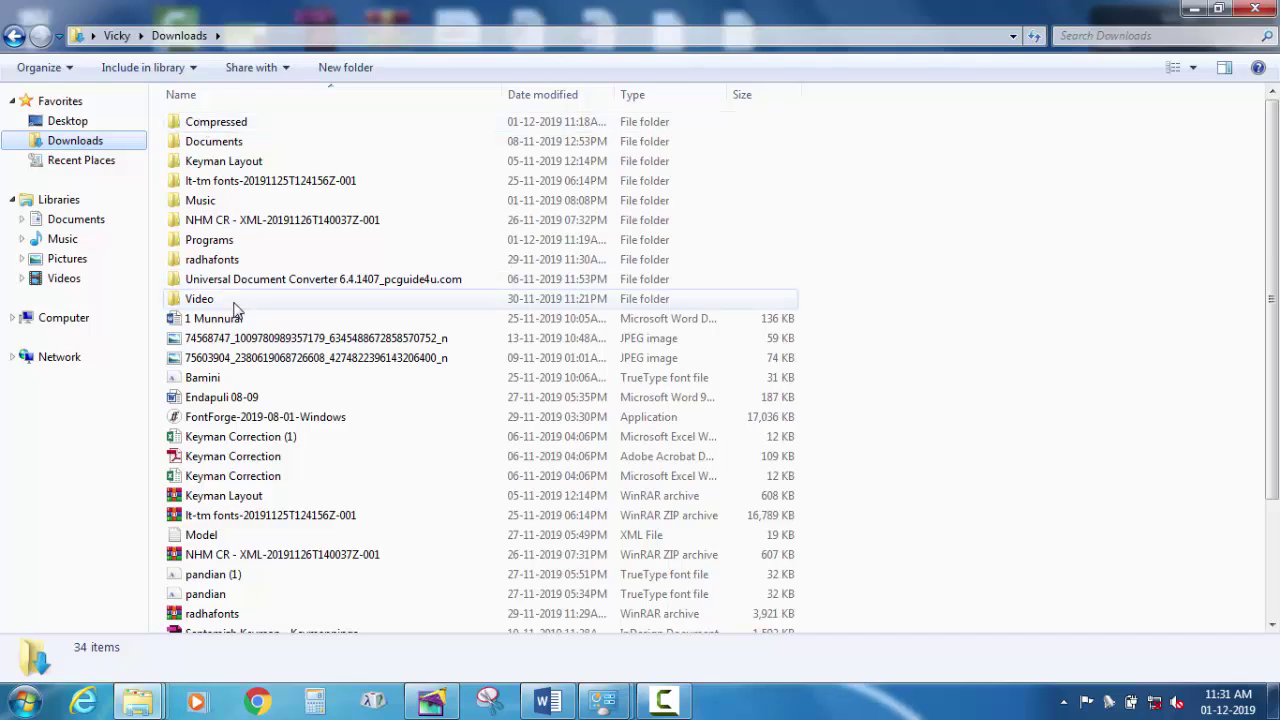
double_click(234, 240)
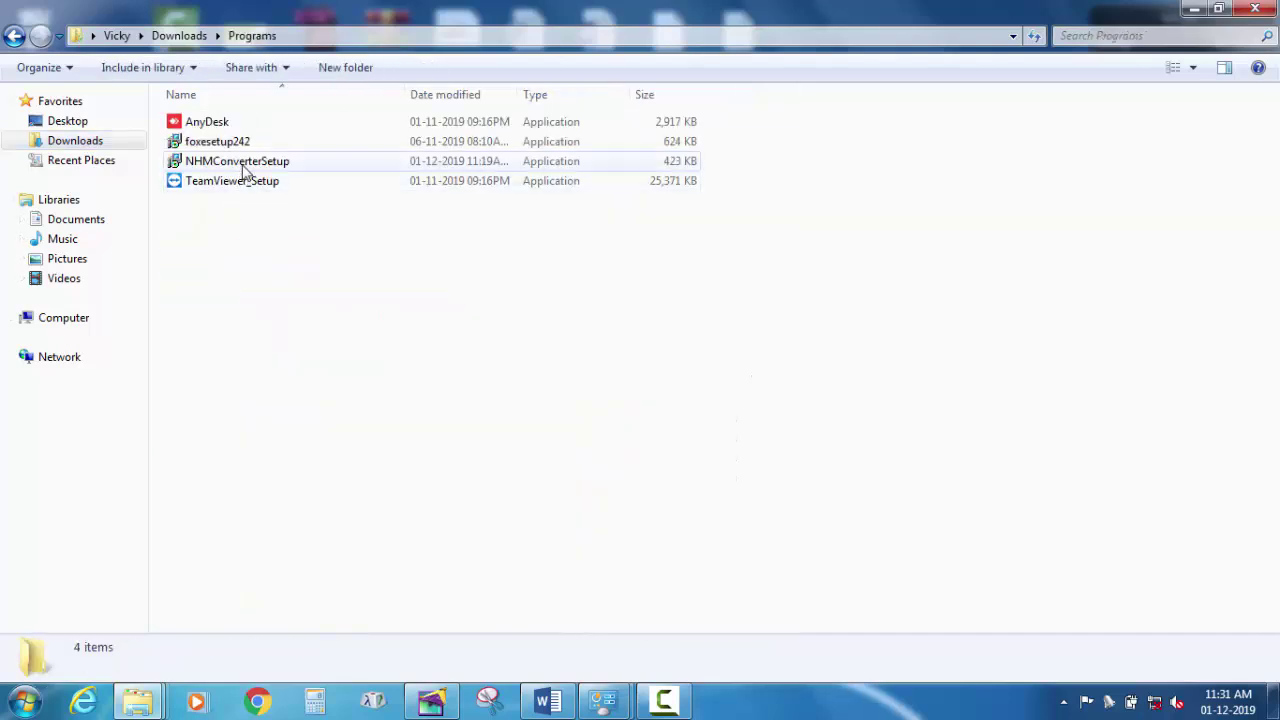
double_click(245, 165)
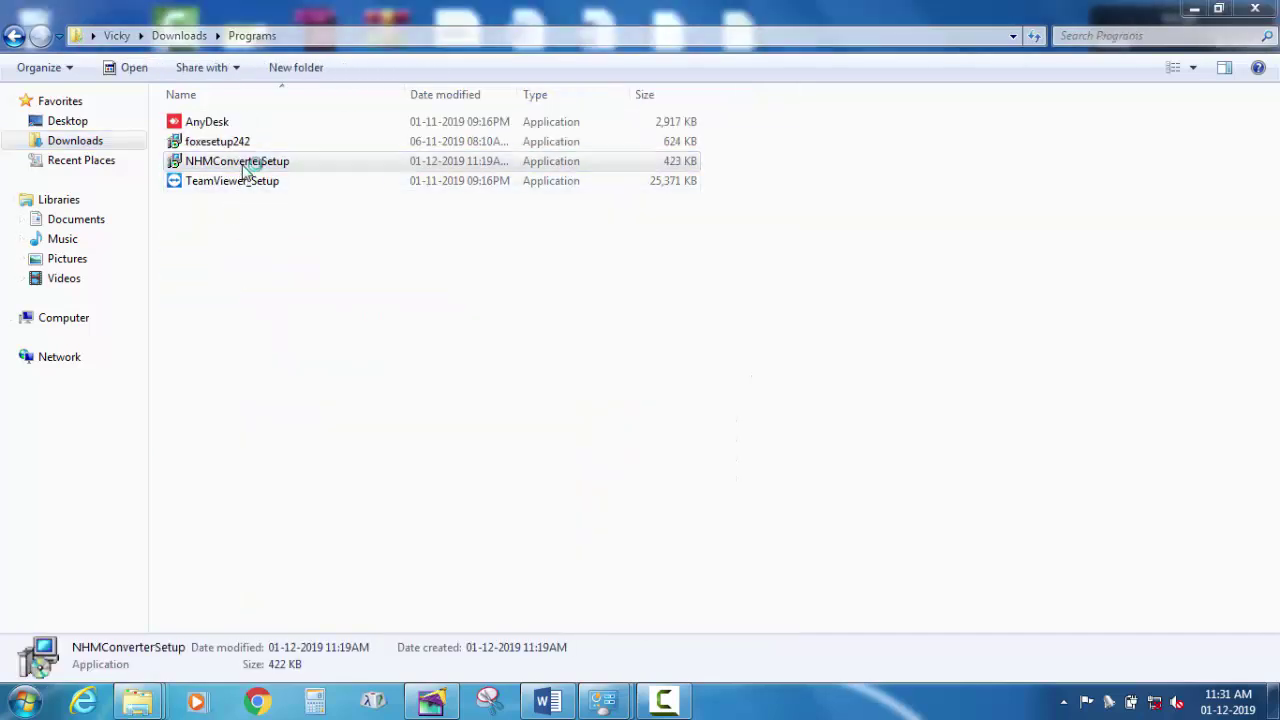
Step: Accept the licence agreement and set the destination to C:\Program Files\NHM Convert
left_click(762, 506)
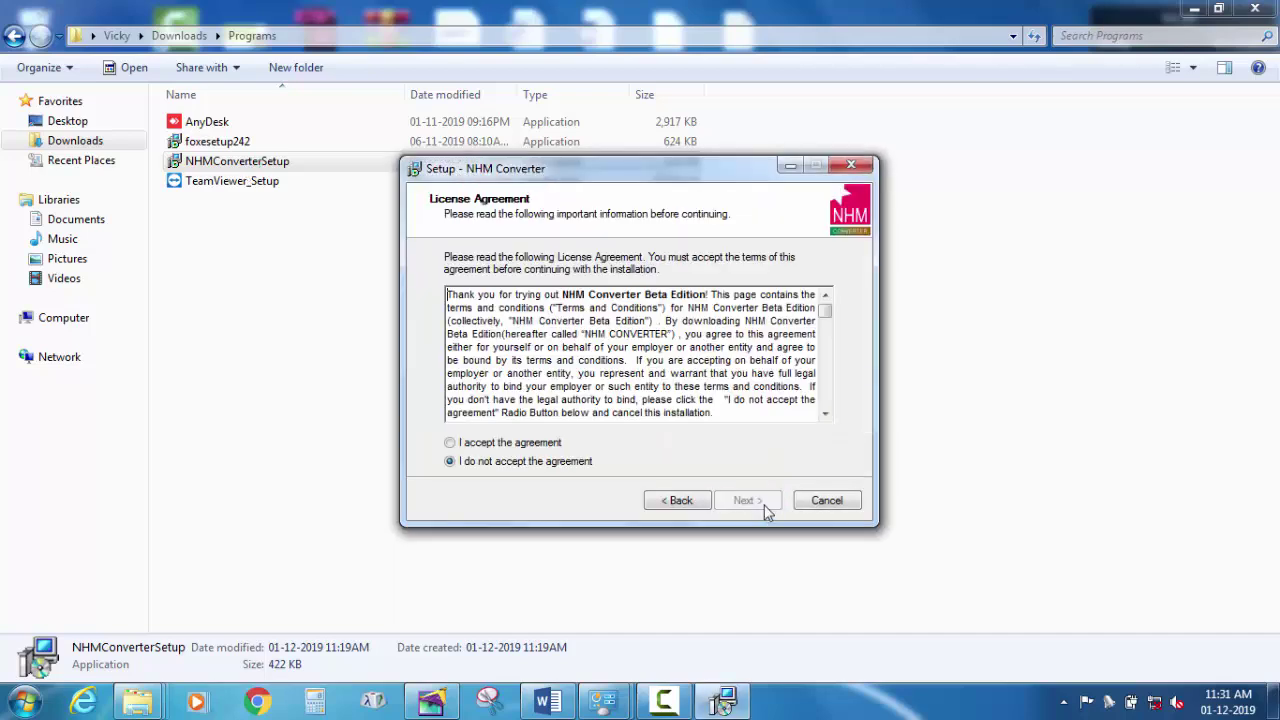
left_click(503, 445)
left_click(762, 506)
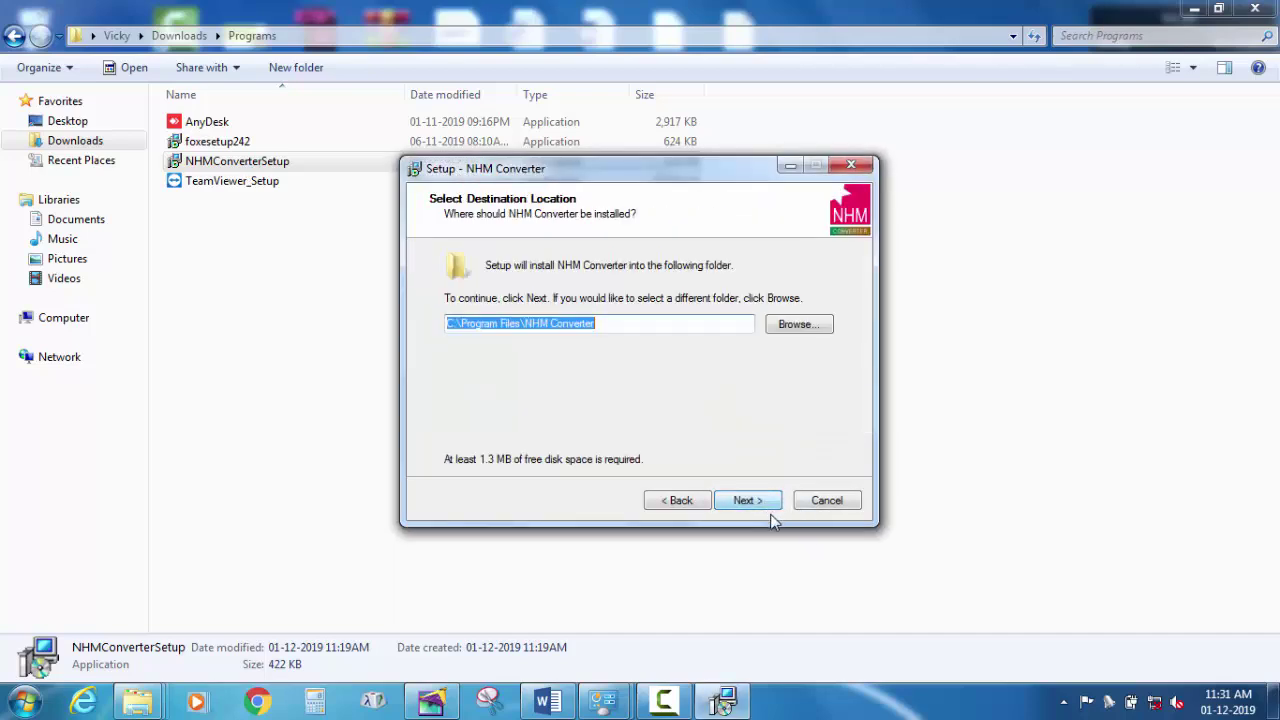
left_click(624, 323)
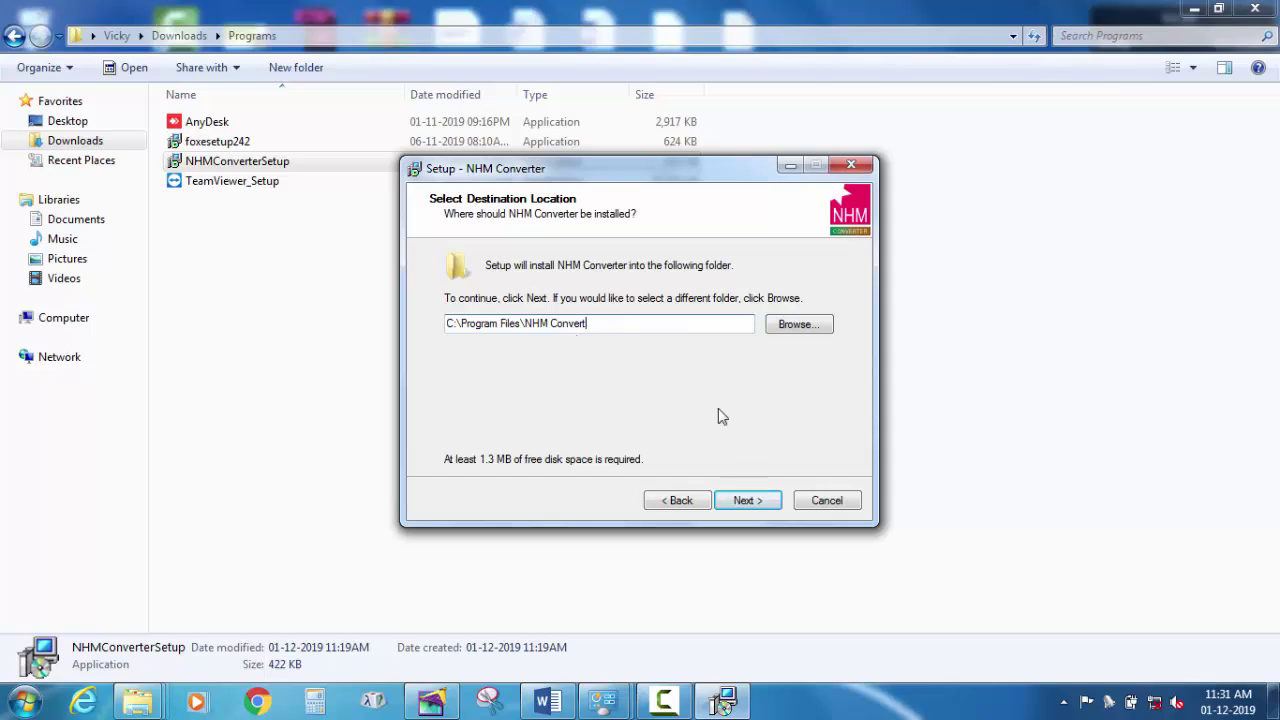
left_click(747, 500)
Step: Name the Start Menu folder NHM Convert, add desktop and Quick Launch icons, and install
left_click(561, 328)
key("BackSpace")
key("BackSpace")
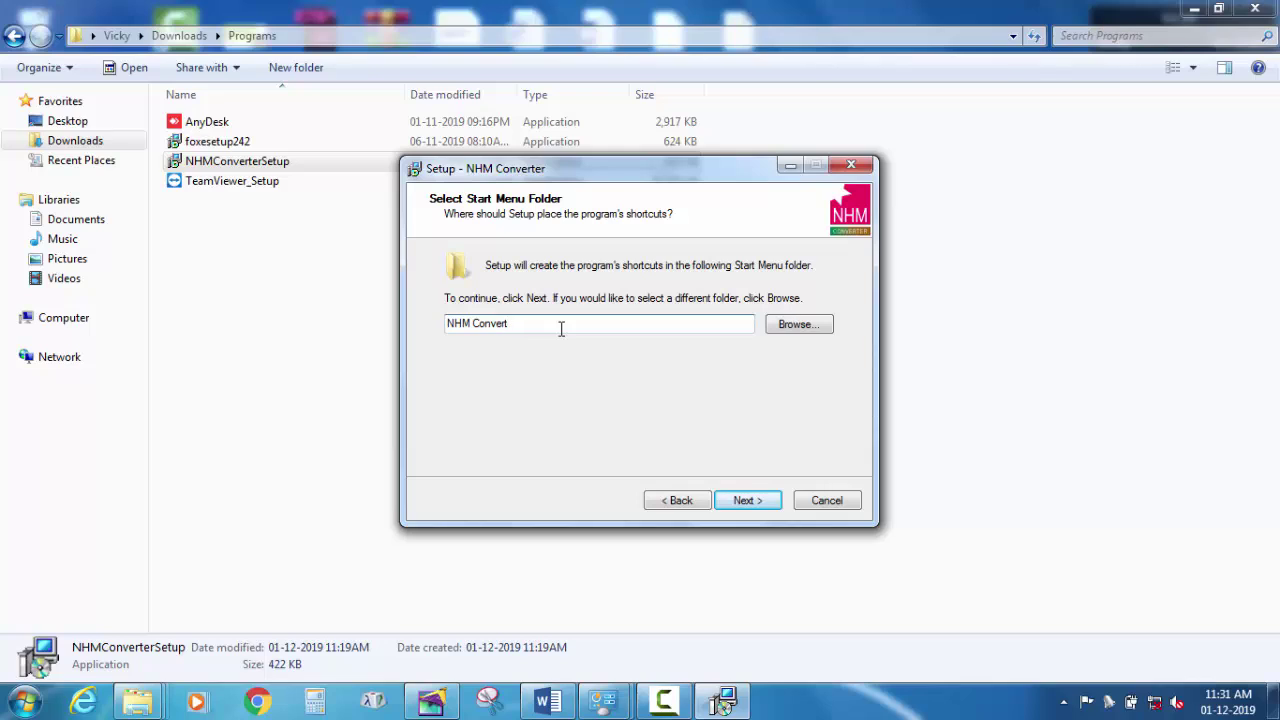
left_click(757, 500)
left_click(454, 315)
left_click(454, 336)
left_click(768, 505)
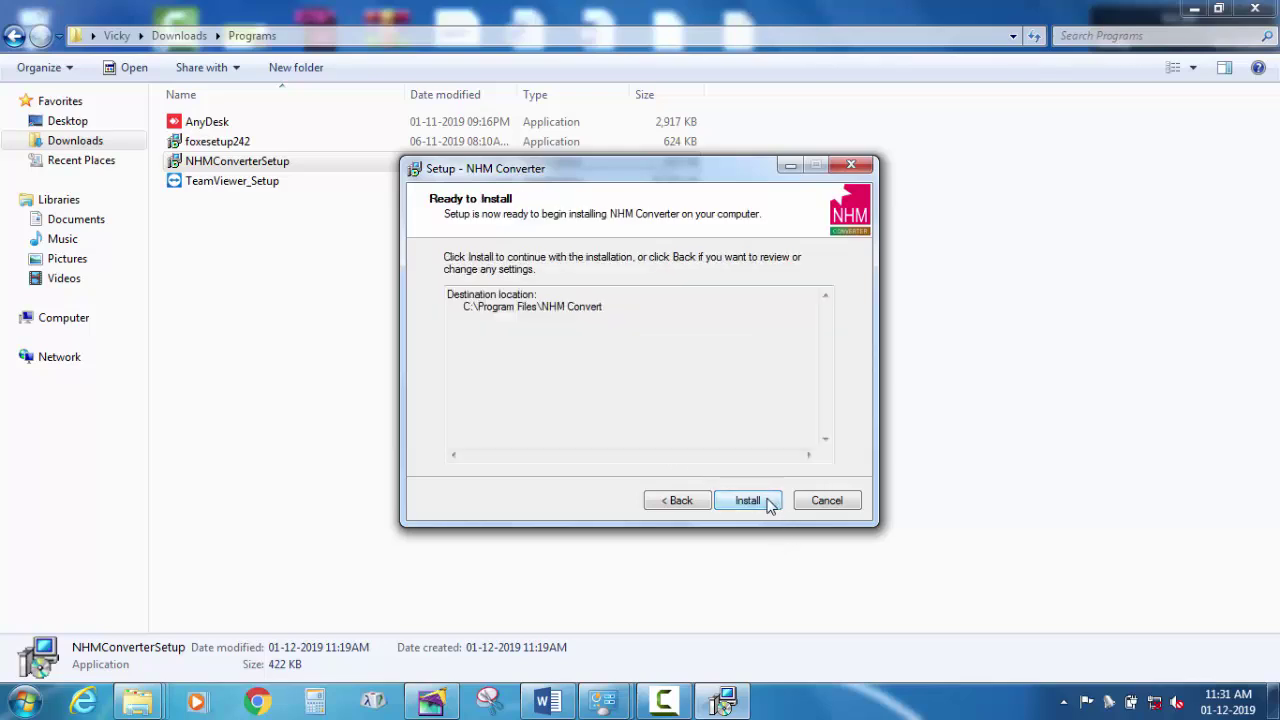
left_click(768, 503)
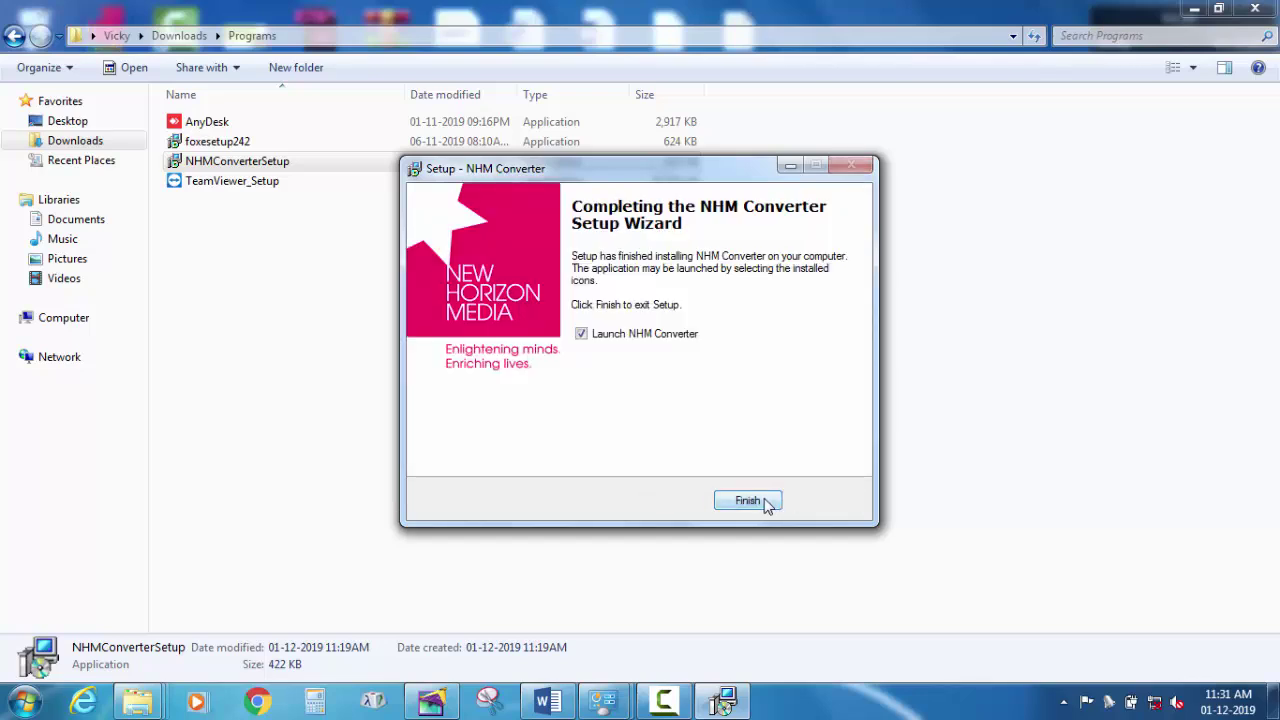
left_click(766, 503)
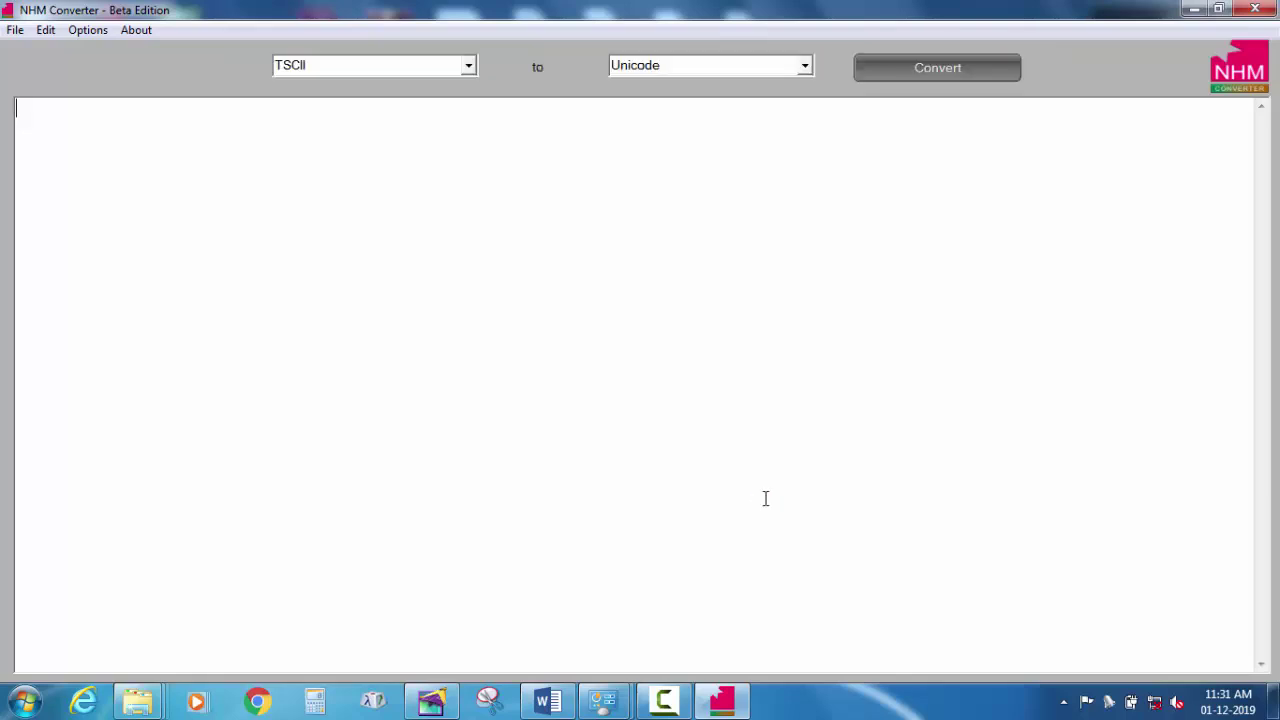
Step: In Settings, review the Diacritic, Unicode and TACE encoding rows, then close it
left_click(104, 33)
left_click(108, 91)
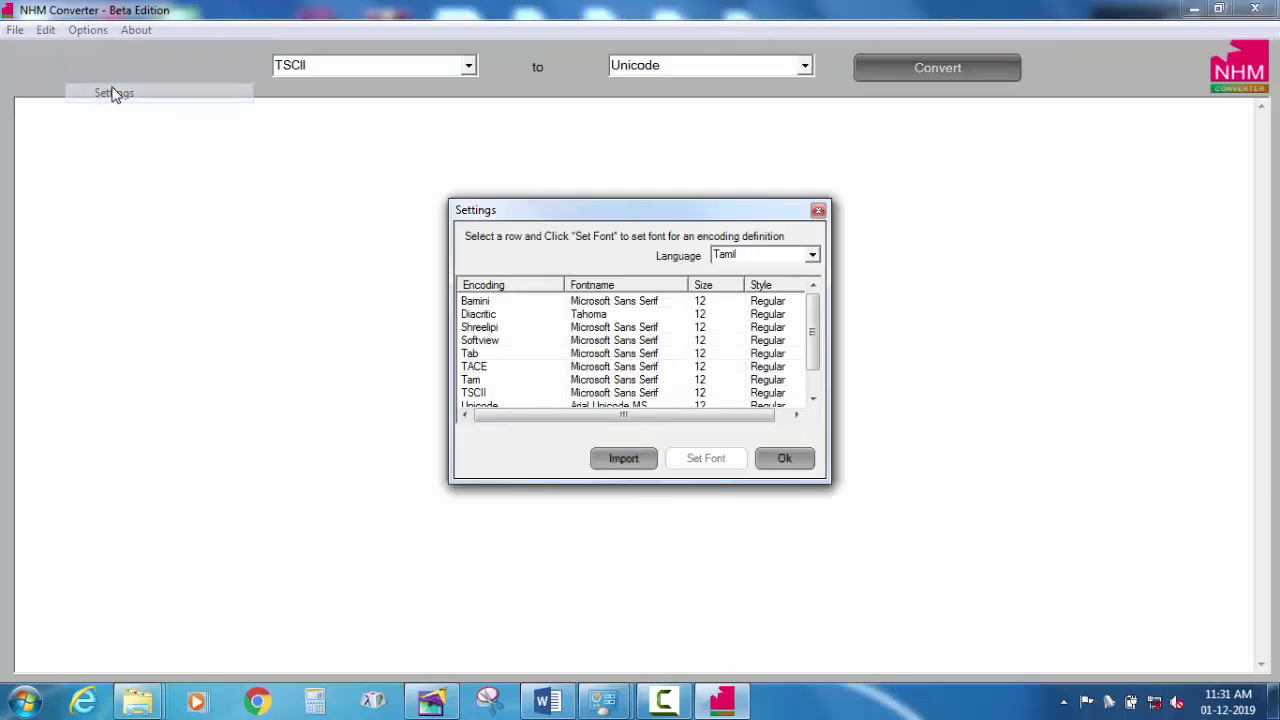
left_click(553, 320)
scroll(553, 320, "down", 2)
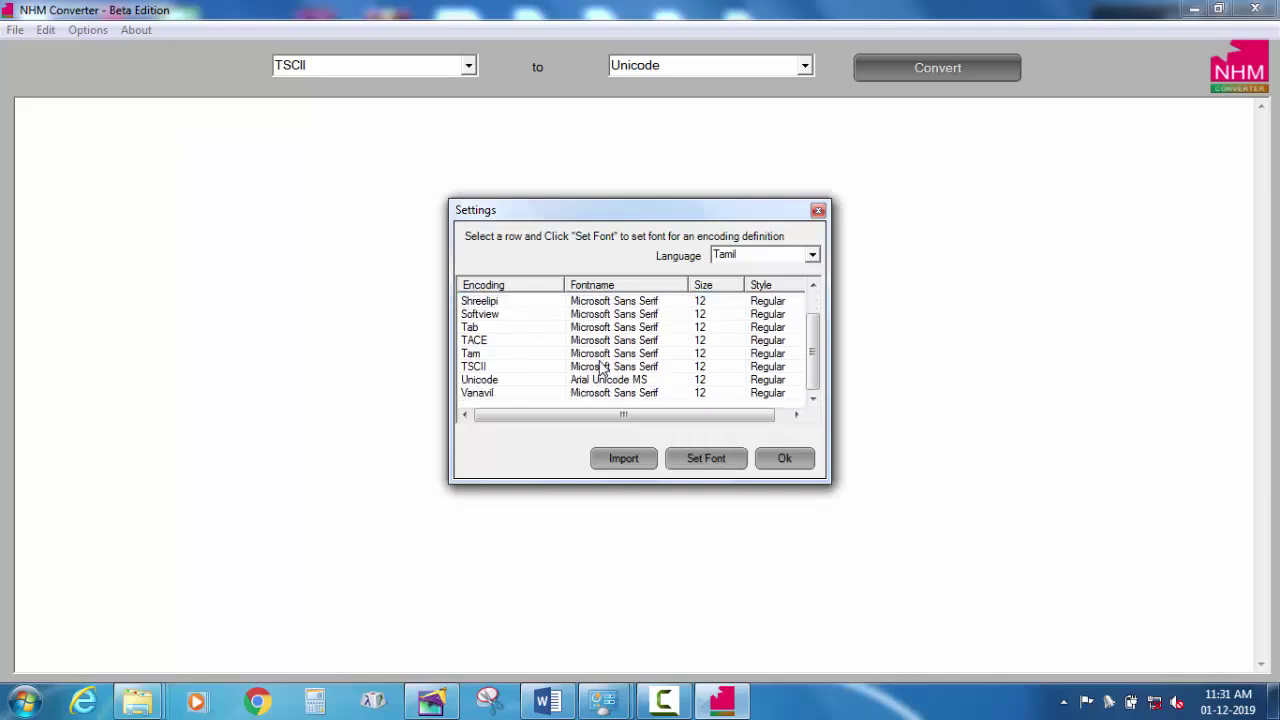
left_click(618, 381)
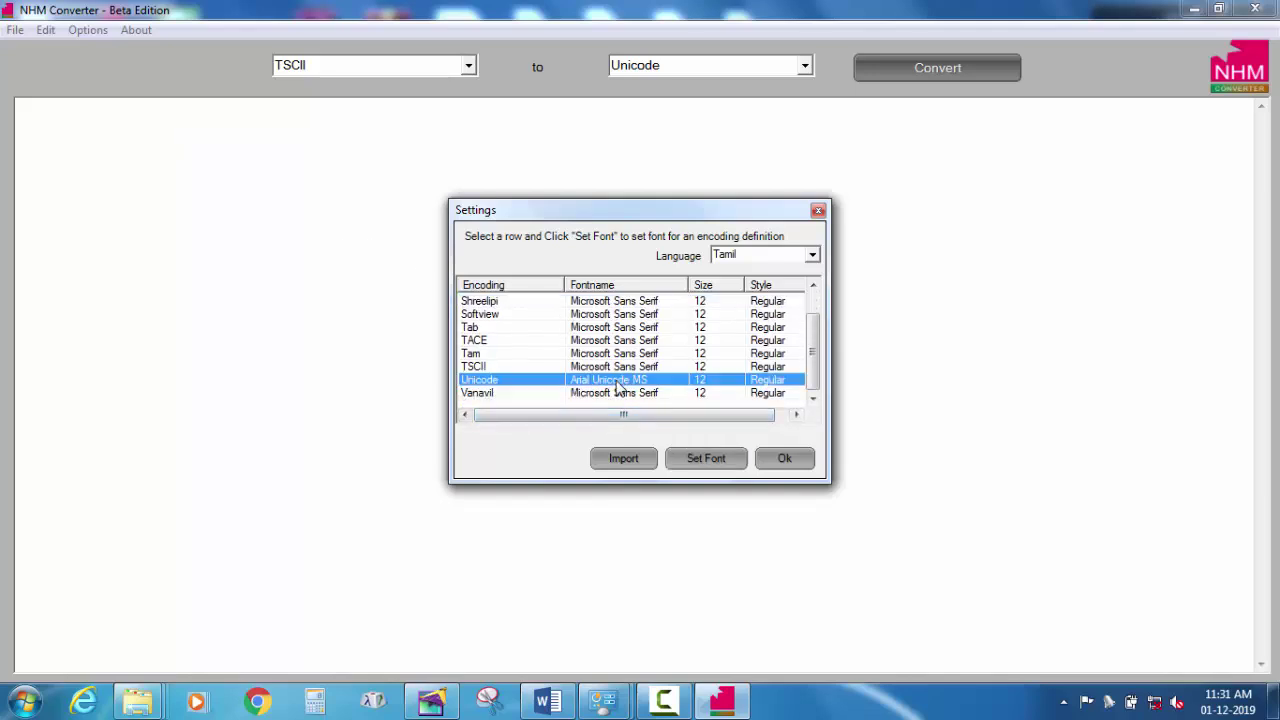
scroll(617, 384, "up", 2)
left_click(624, 368)
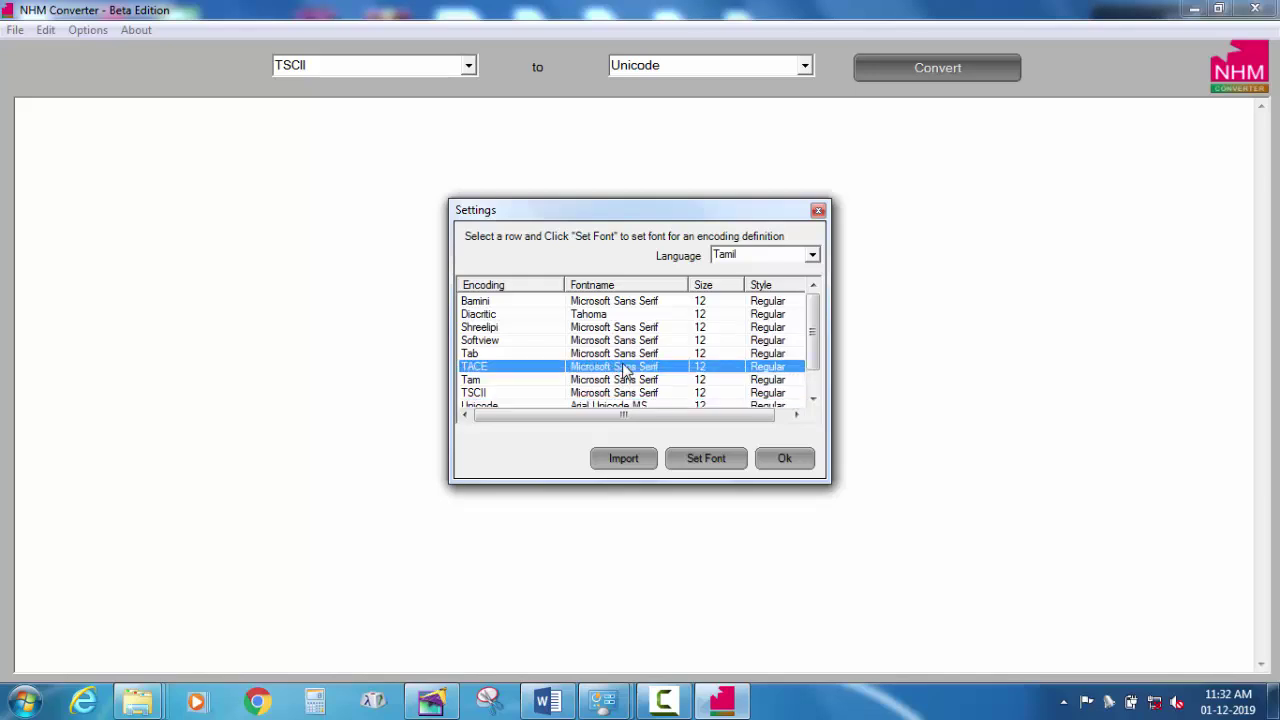
left_click(818, 210)
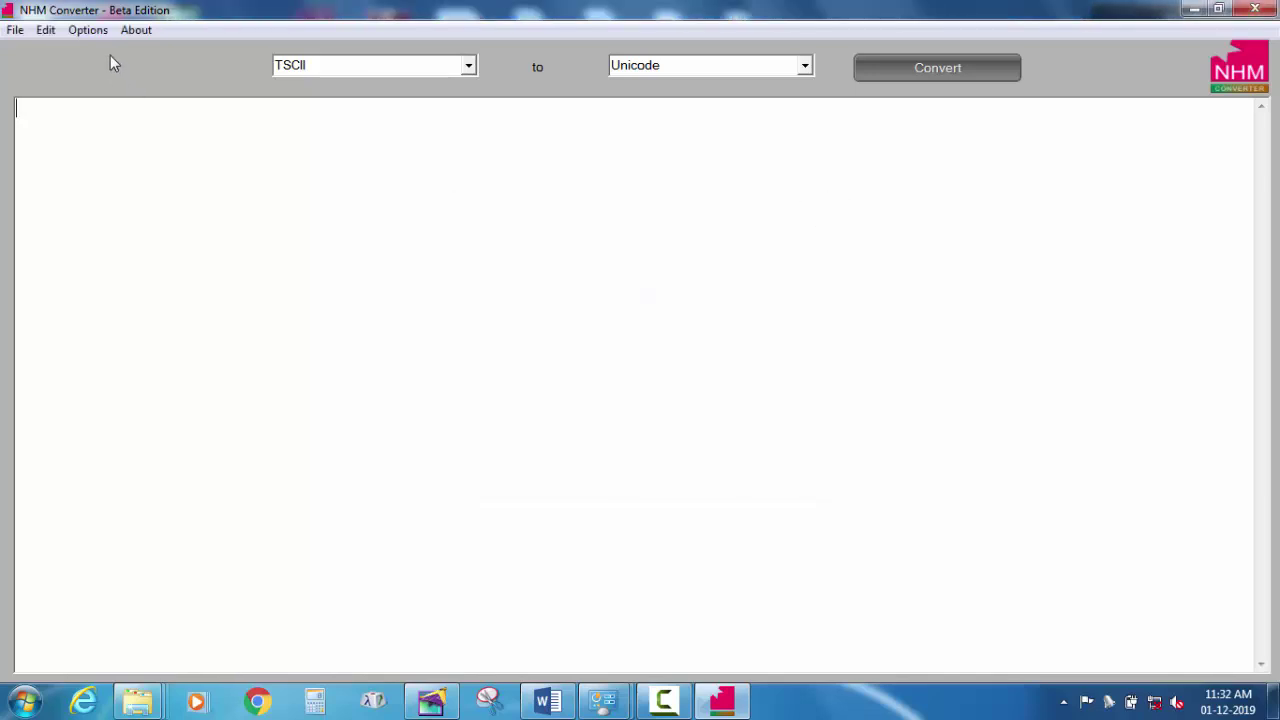
Step: Reopen Settings and cancel the Import encoding definition browser without importing
left_click(96, 31)
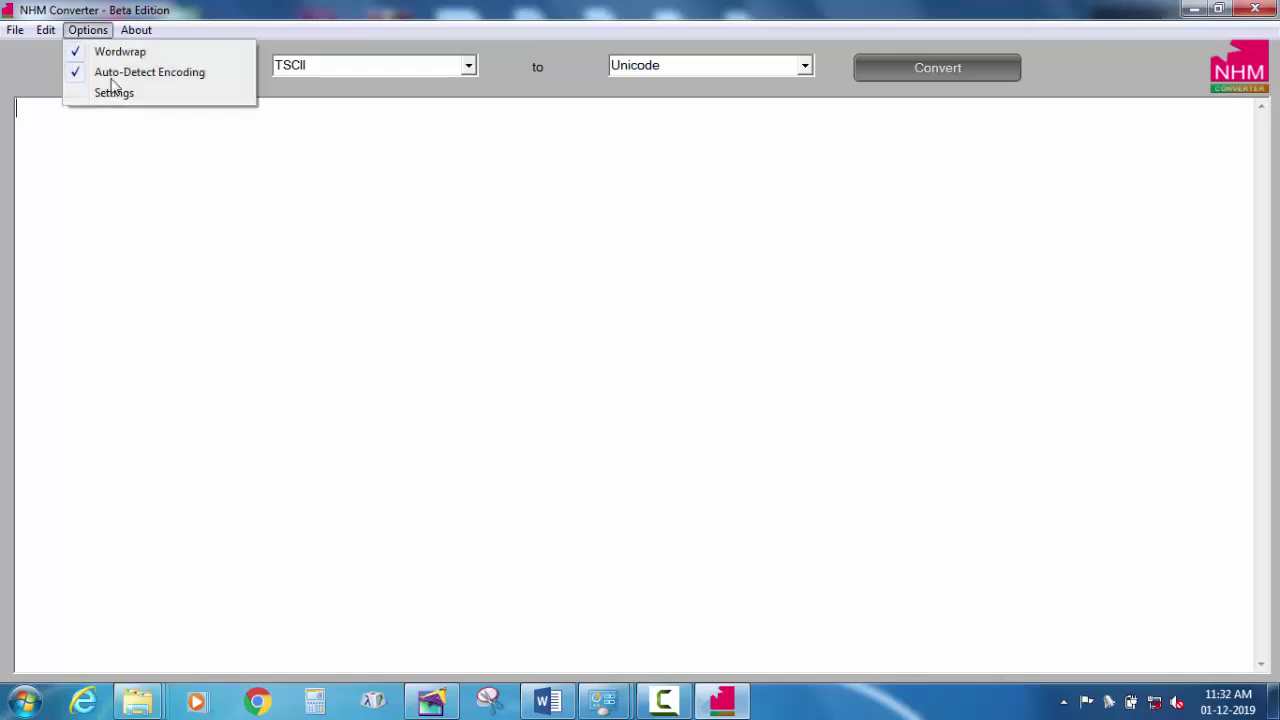
left_click(114, 93)
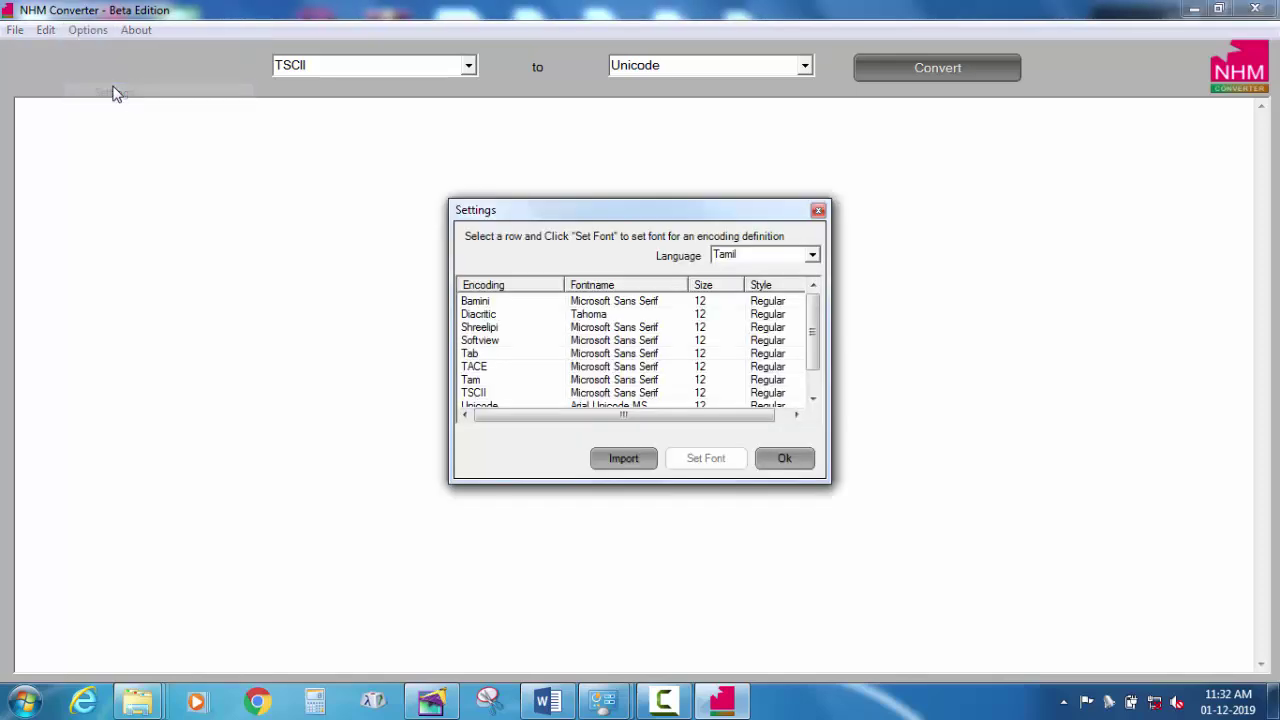
left_click(610, 452)
left_click(1003, 150)
left_click(818, 210)
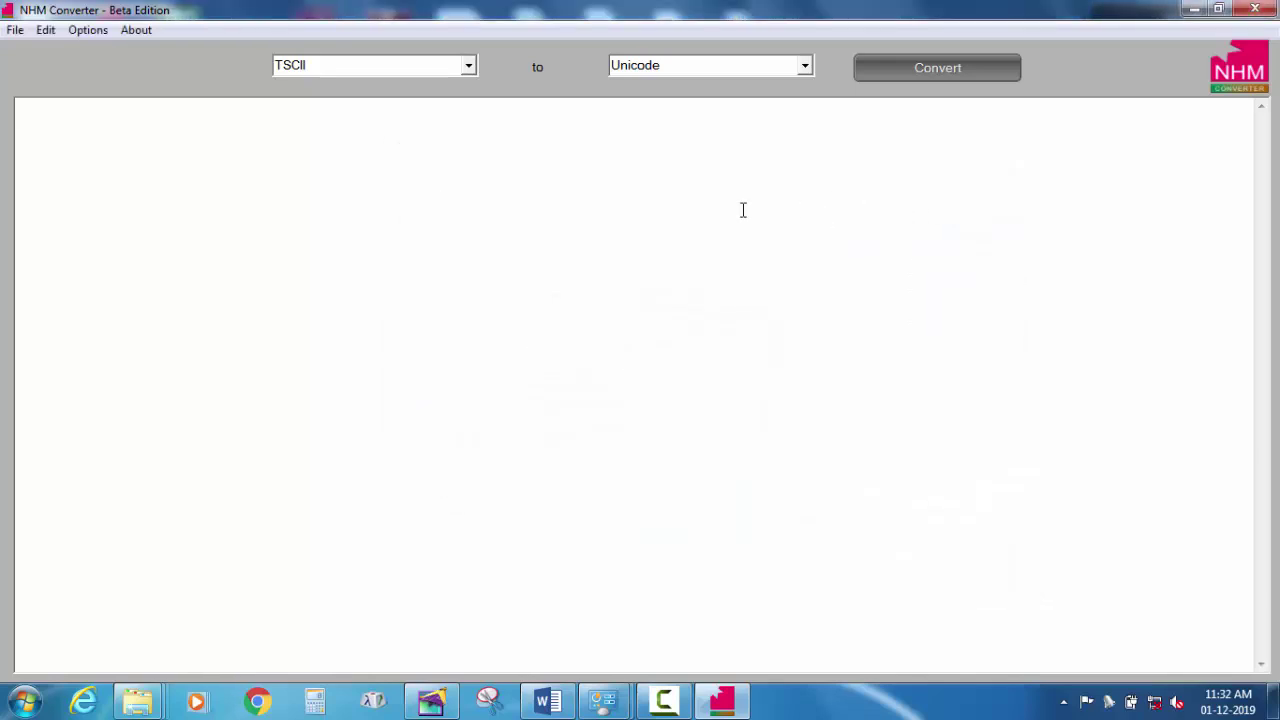
left_click(72, 31)
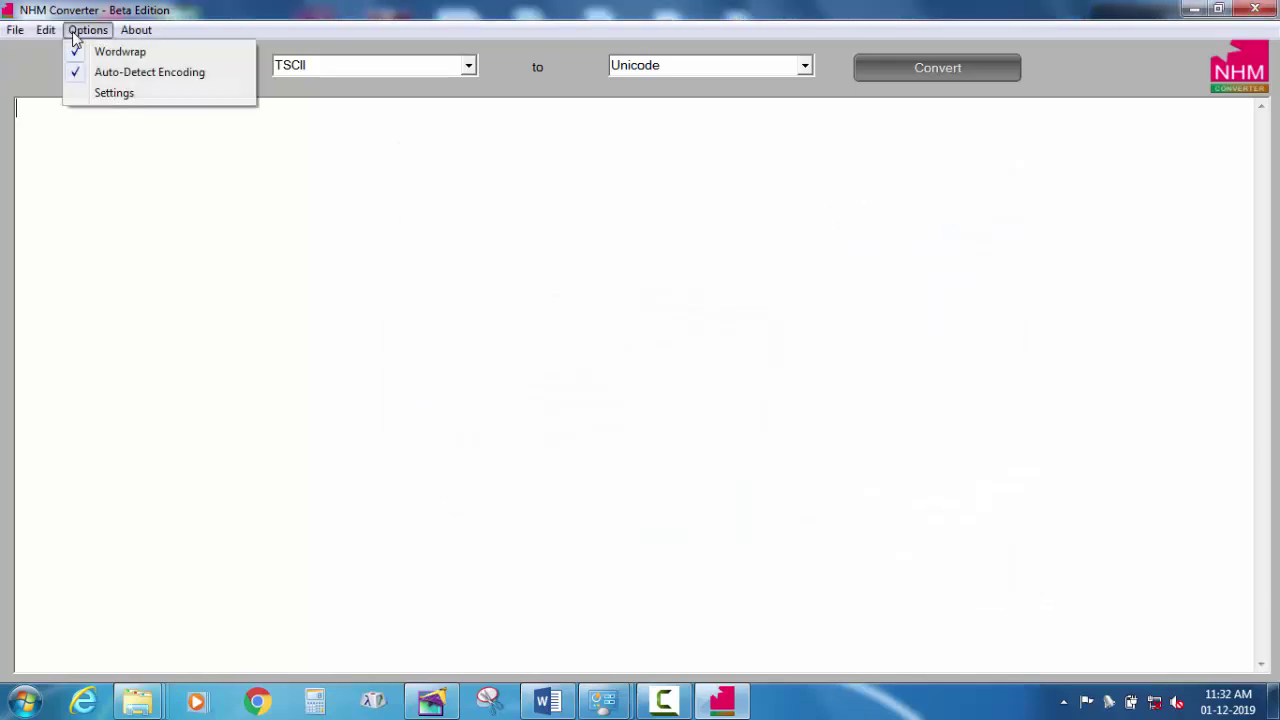
left_click(97, 94)
left_click(623, 458)
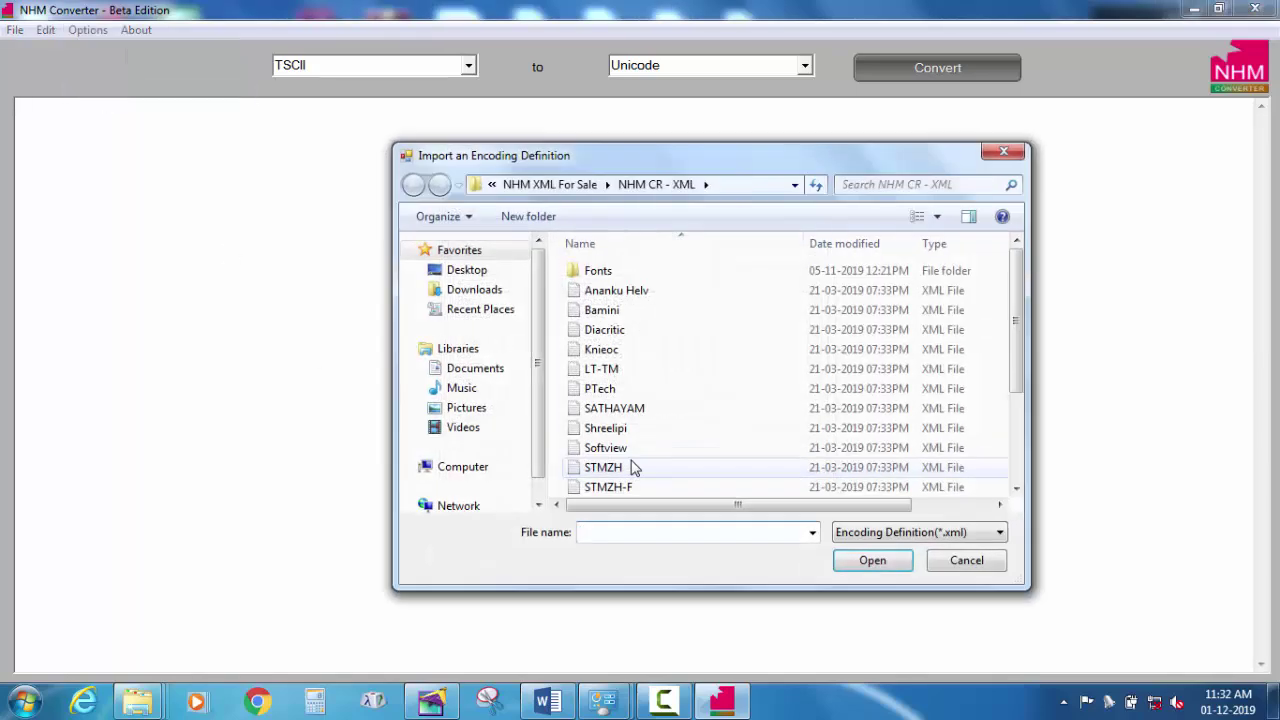
left_click(473, 468)
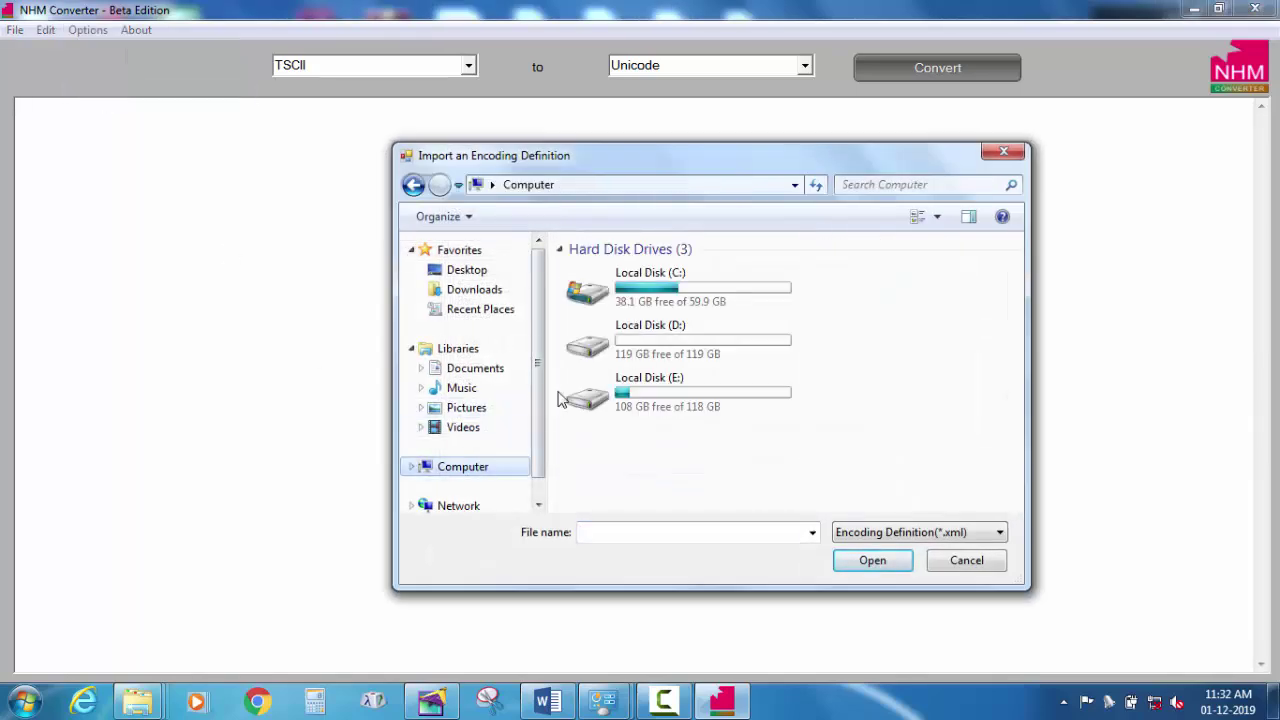
double_click(660, 308)
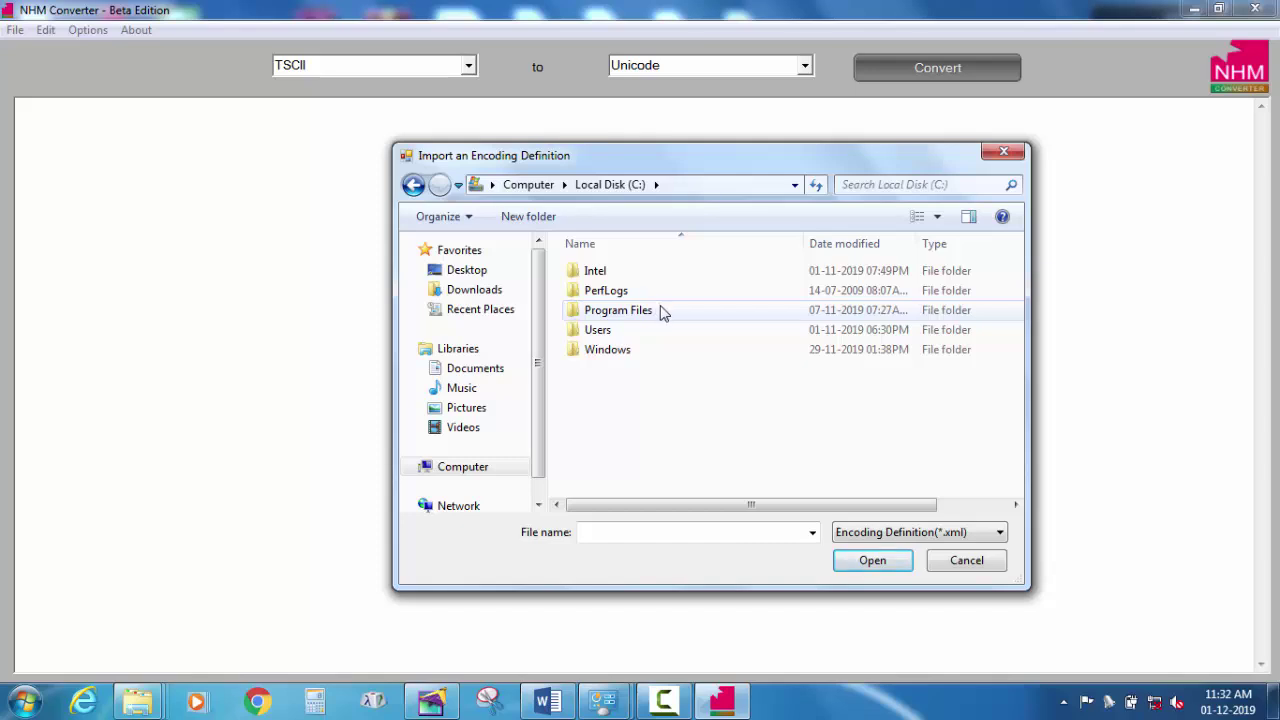
double_click(665, 314)
scroll(657, 403, "down", 5)
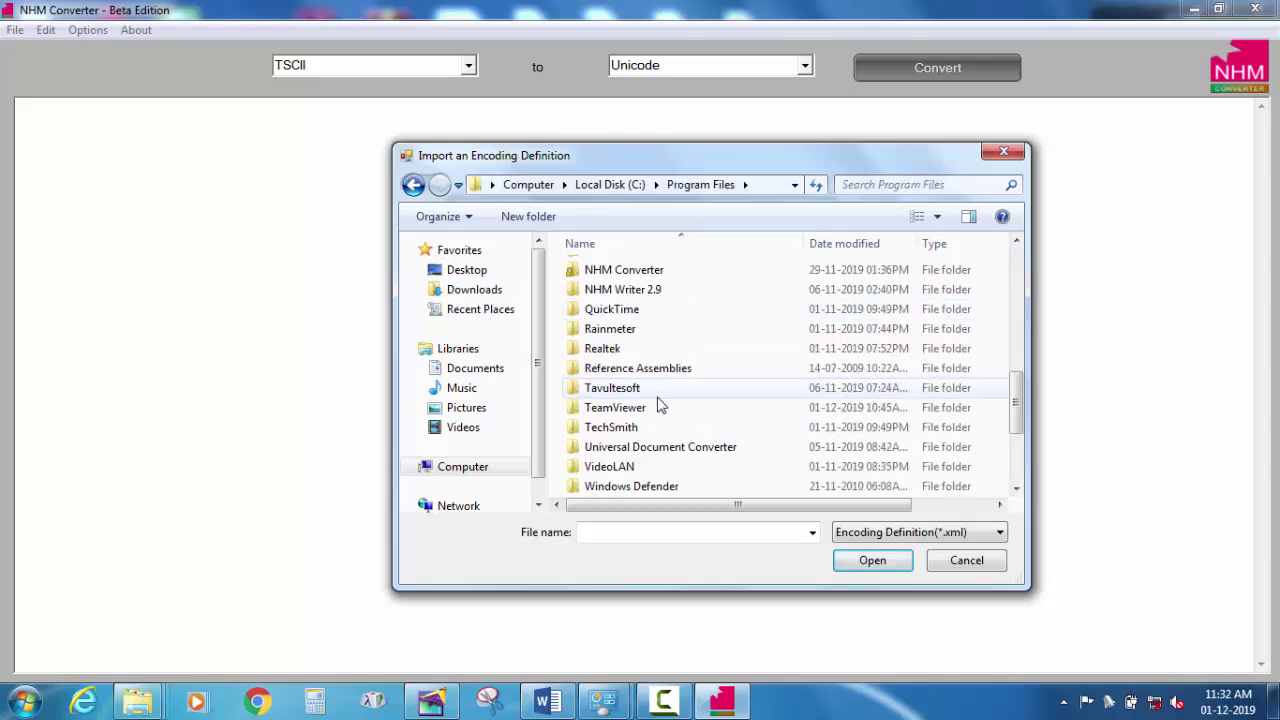
scroll(657, 403, "up", 1)
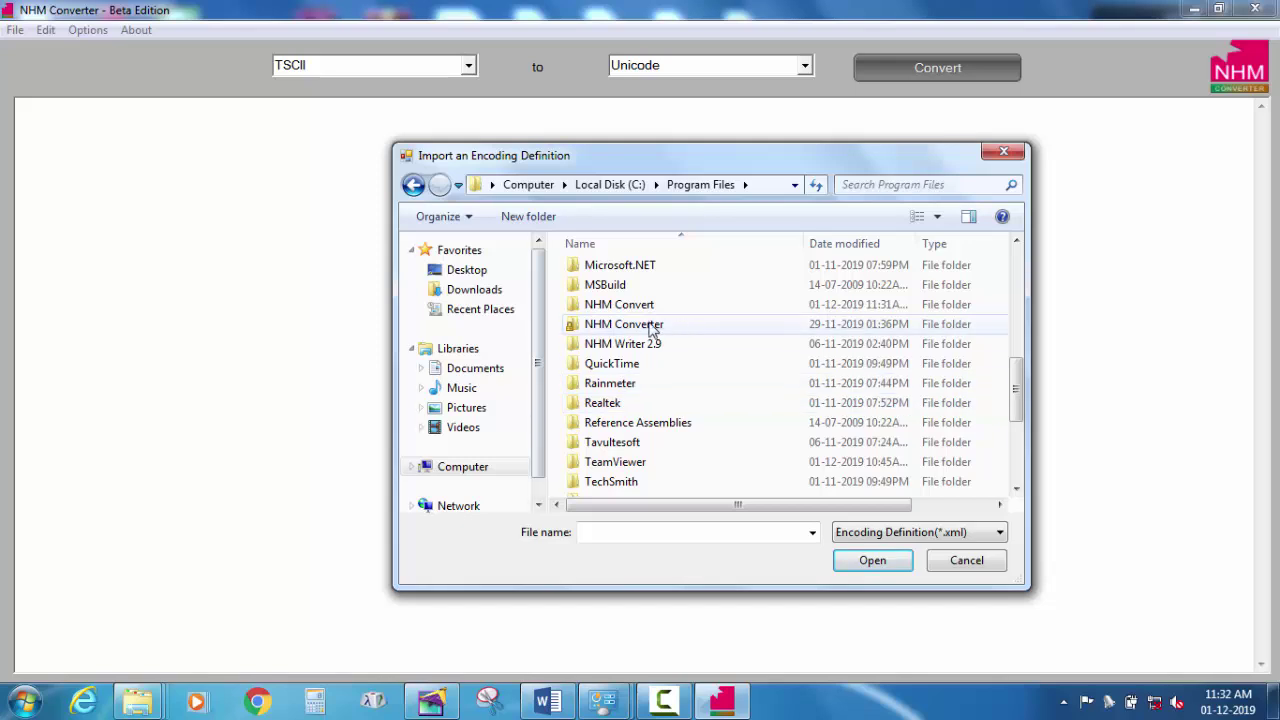
left_click(612, 328)
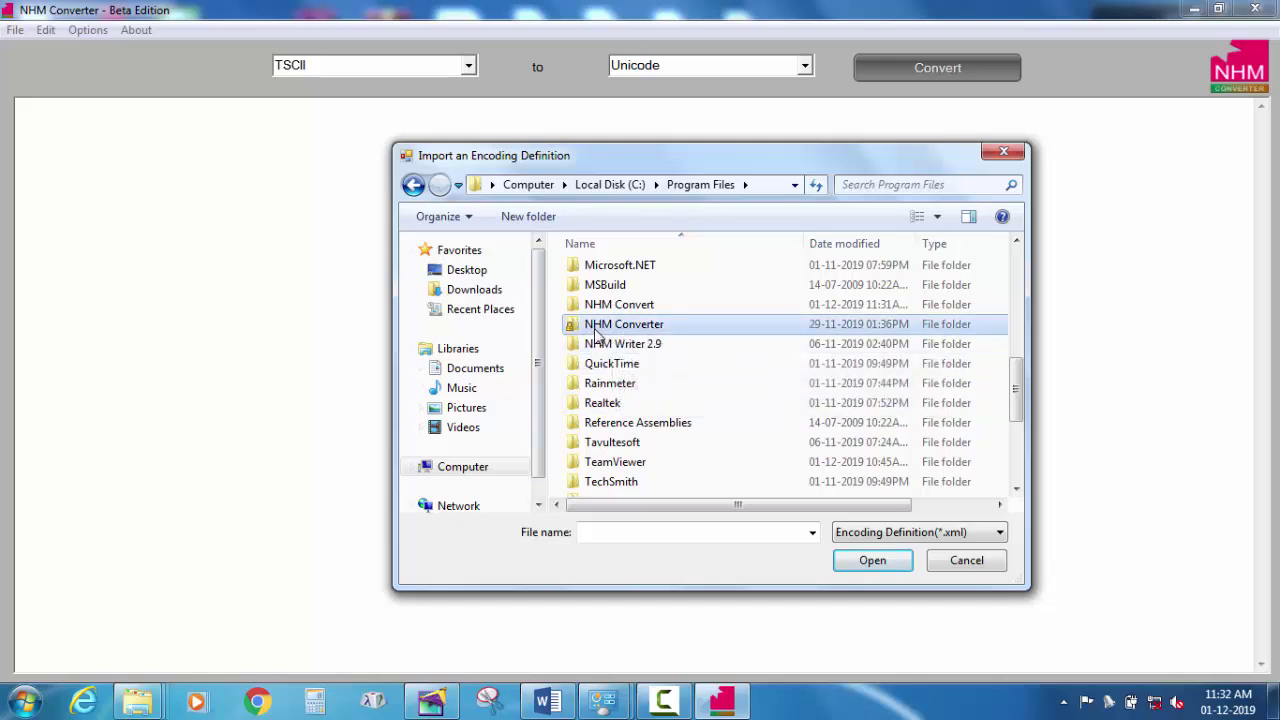
left_click(648, 306)
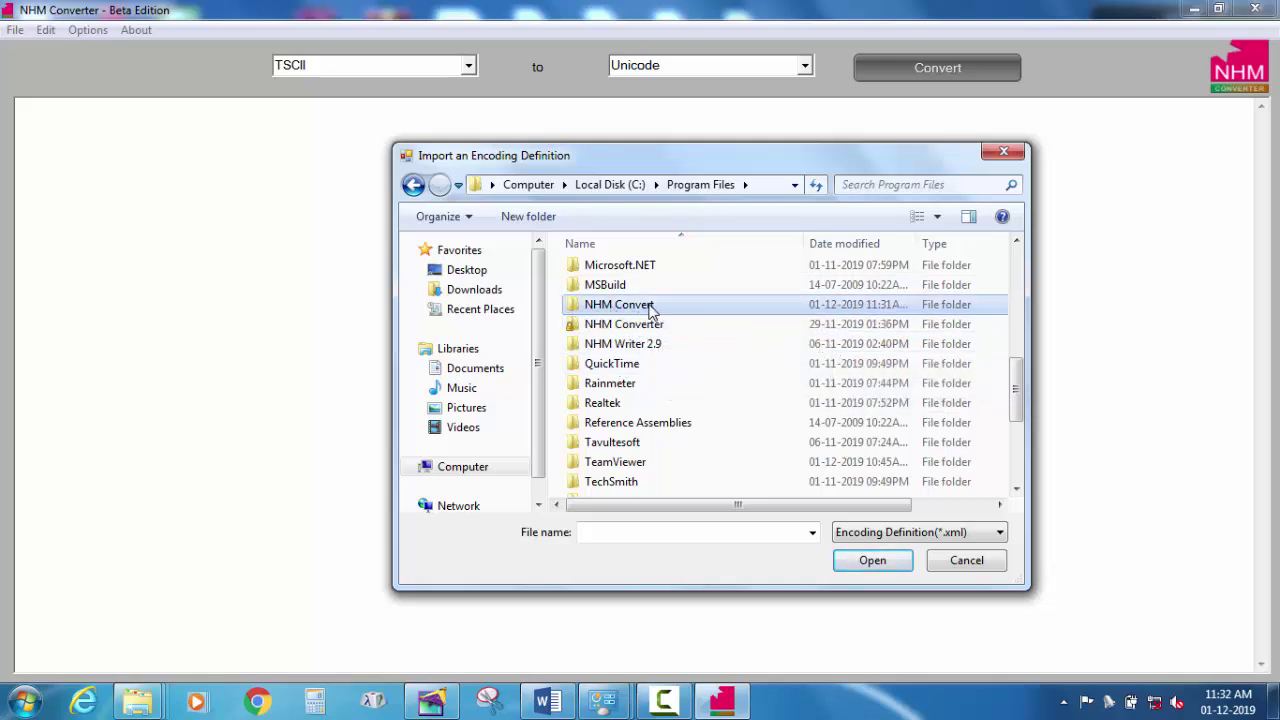
left_click(603, 326)
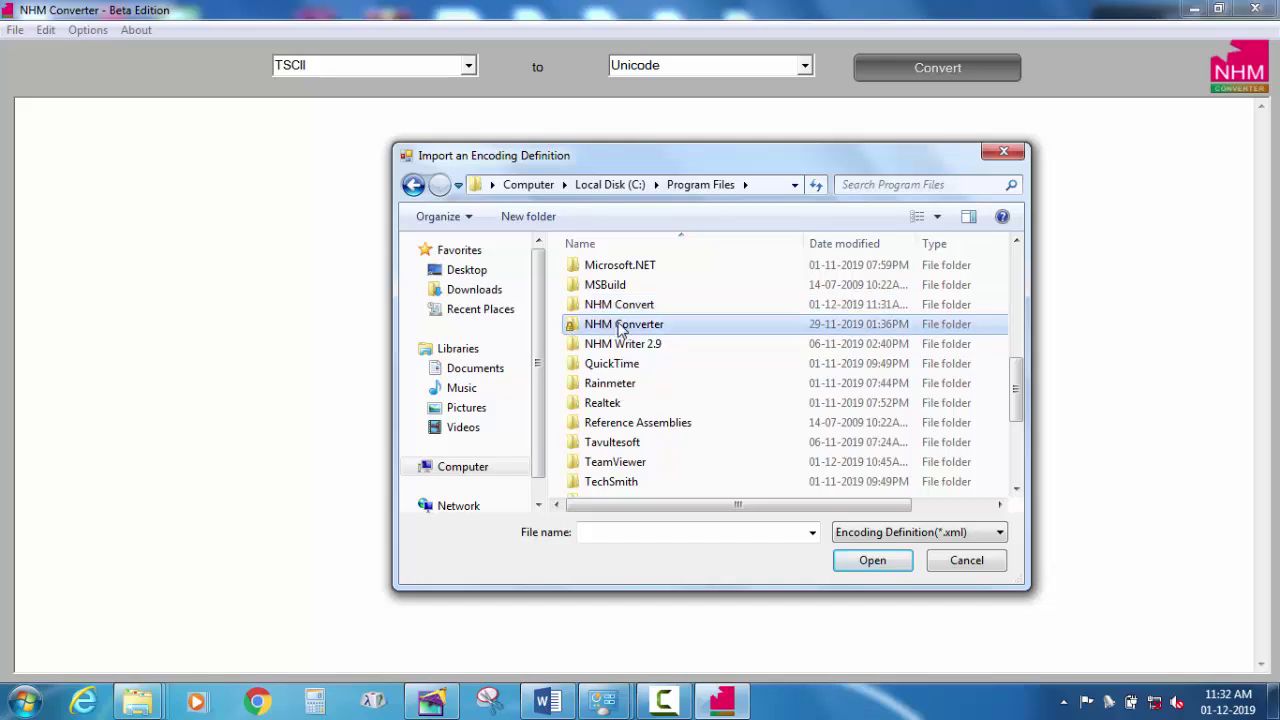
left_click(991, 158)
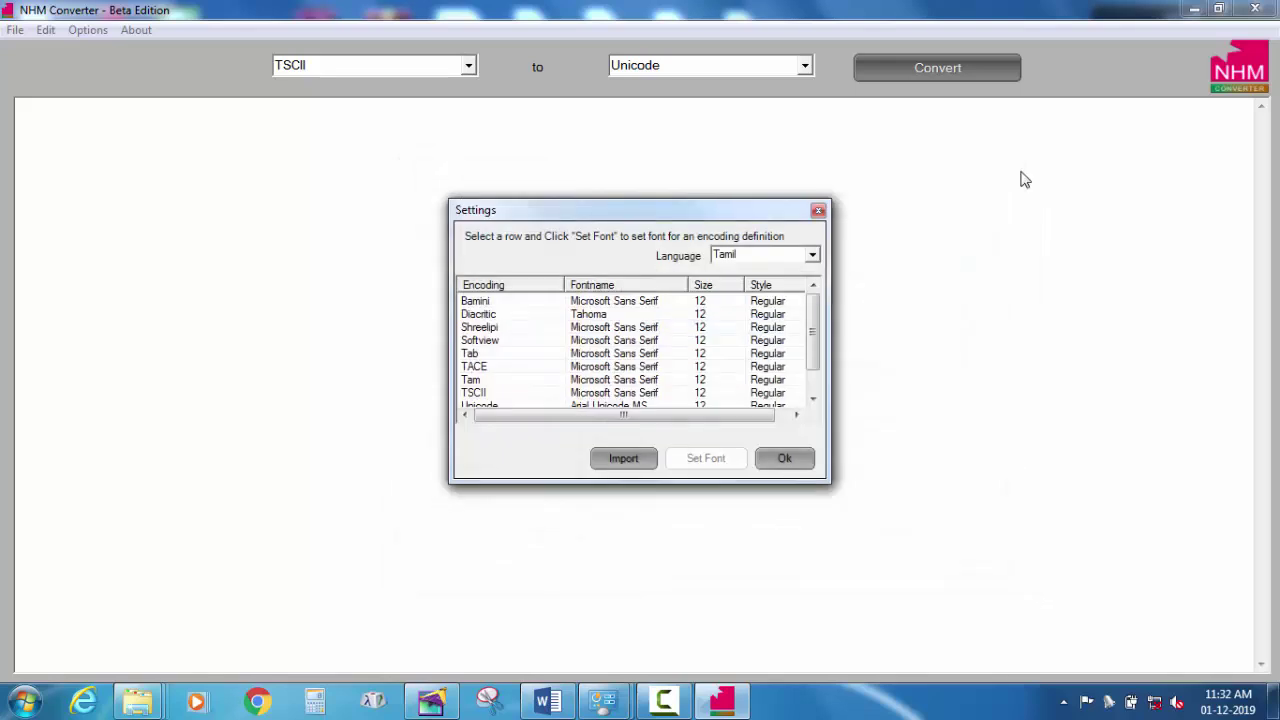
Step: Close and reopen Settings, then open the Import an Encoding Definition browser
left_click(817, 208)
left_click(87, 30)
left_click(112, 92)
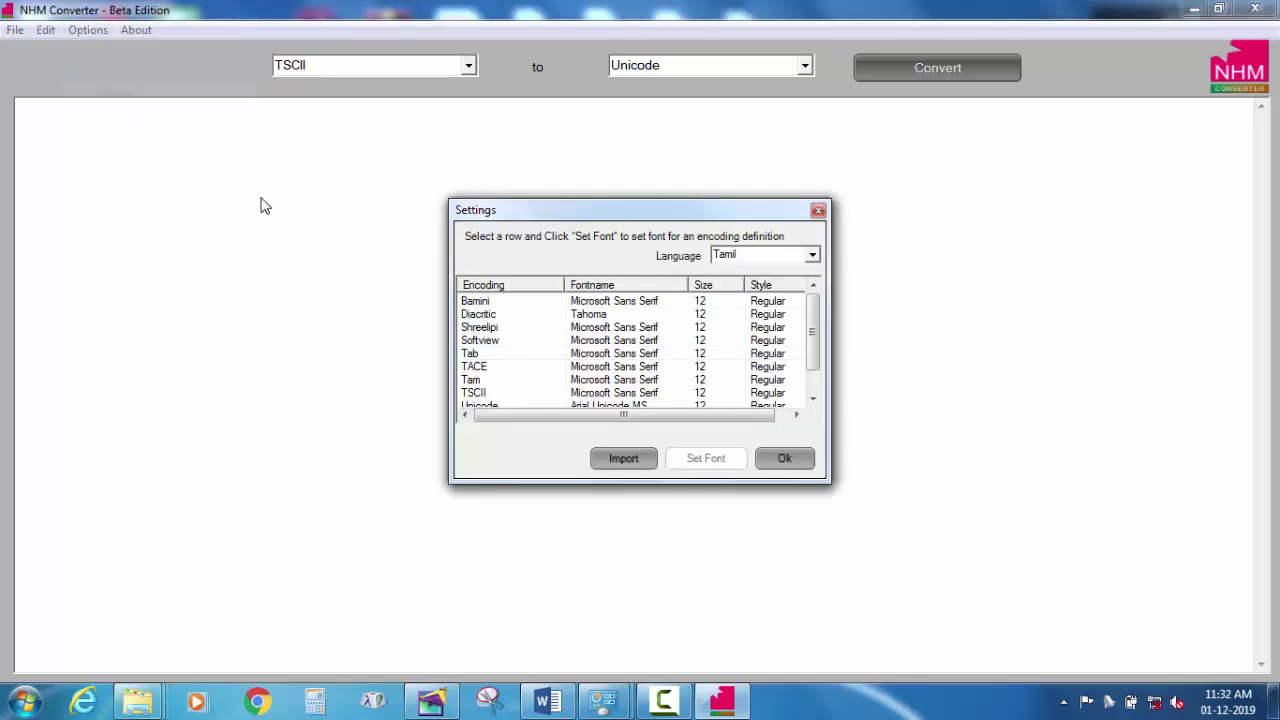
left_click(623, 459)
Step: Browse to C:\Program Files and select the old NHM Converter folder
left_click(486, 468)
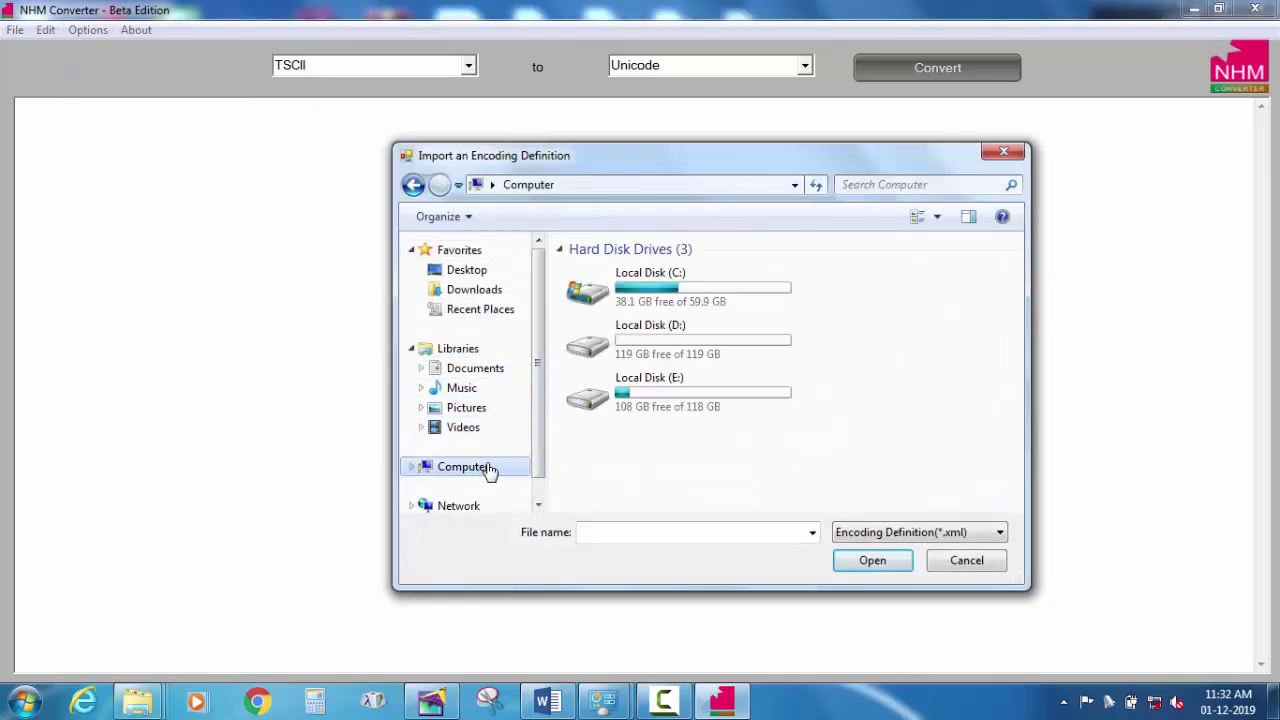
double_click(653, 299)
double_click(646, 311)
scroll(650, 370, "down", 4)
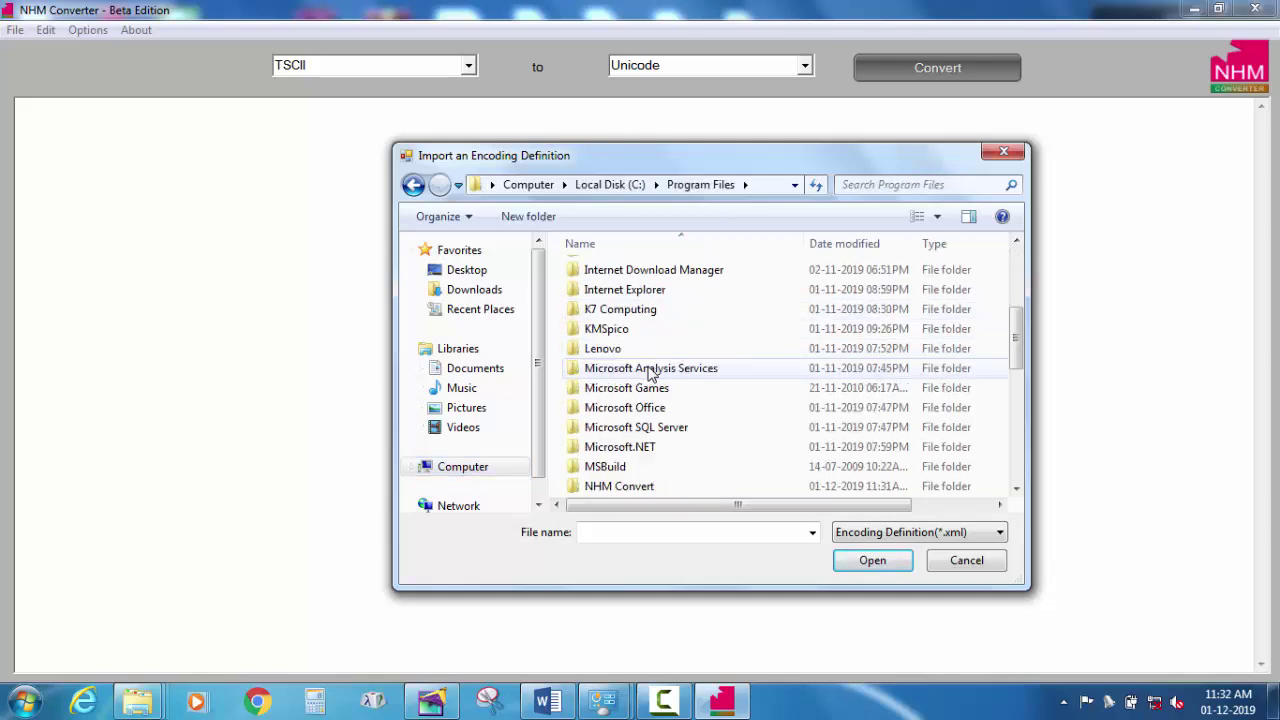
scroll(648, 378, "down", 5)
scroll(651, 386, "up", 2)
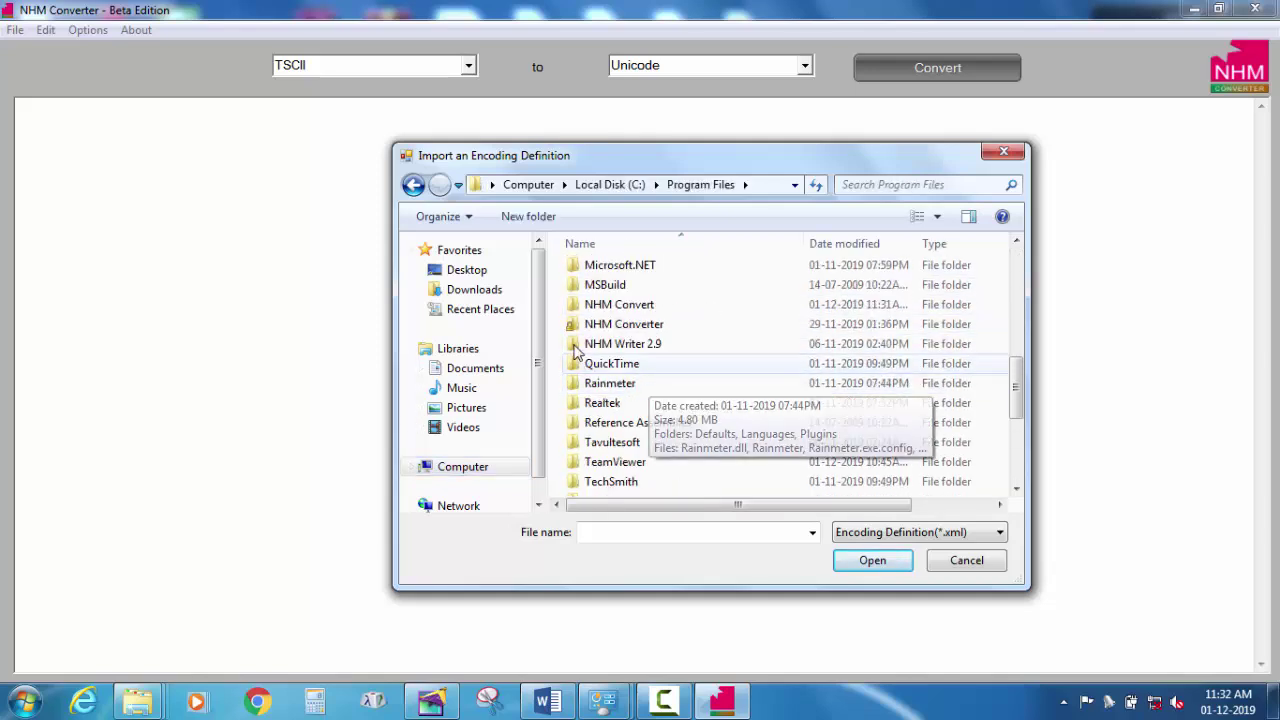
left_click(600, 325)
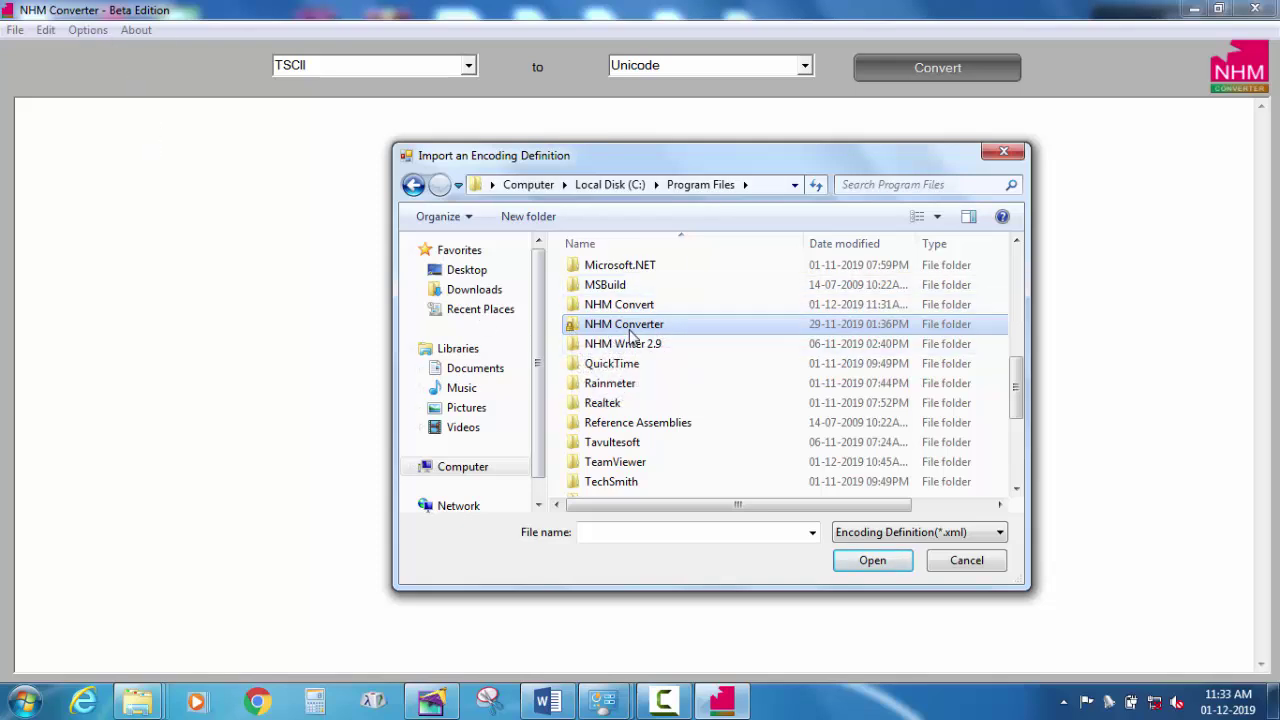
left_click(25, 700)
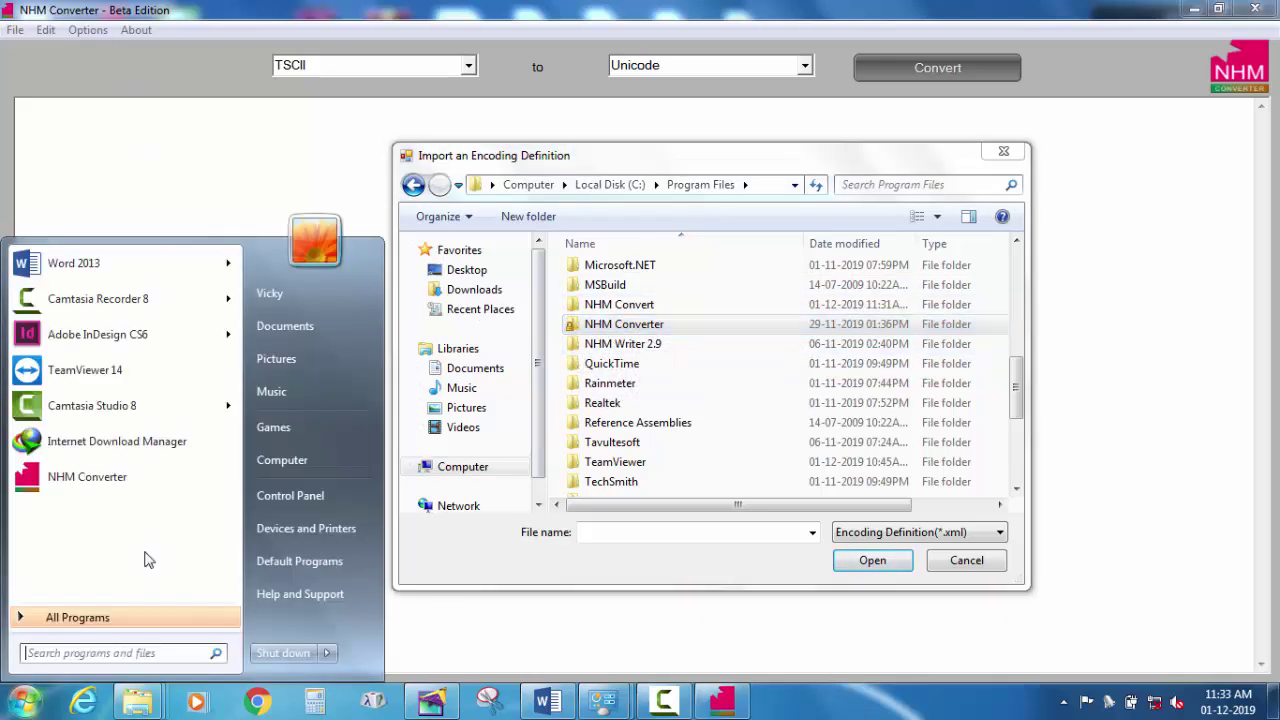
left_click(290, 458)
double_click(351, 126)
double_click(268, 164)
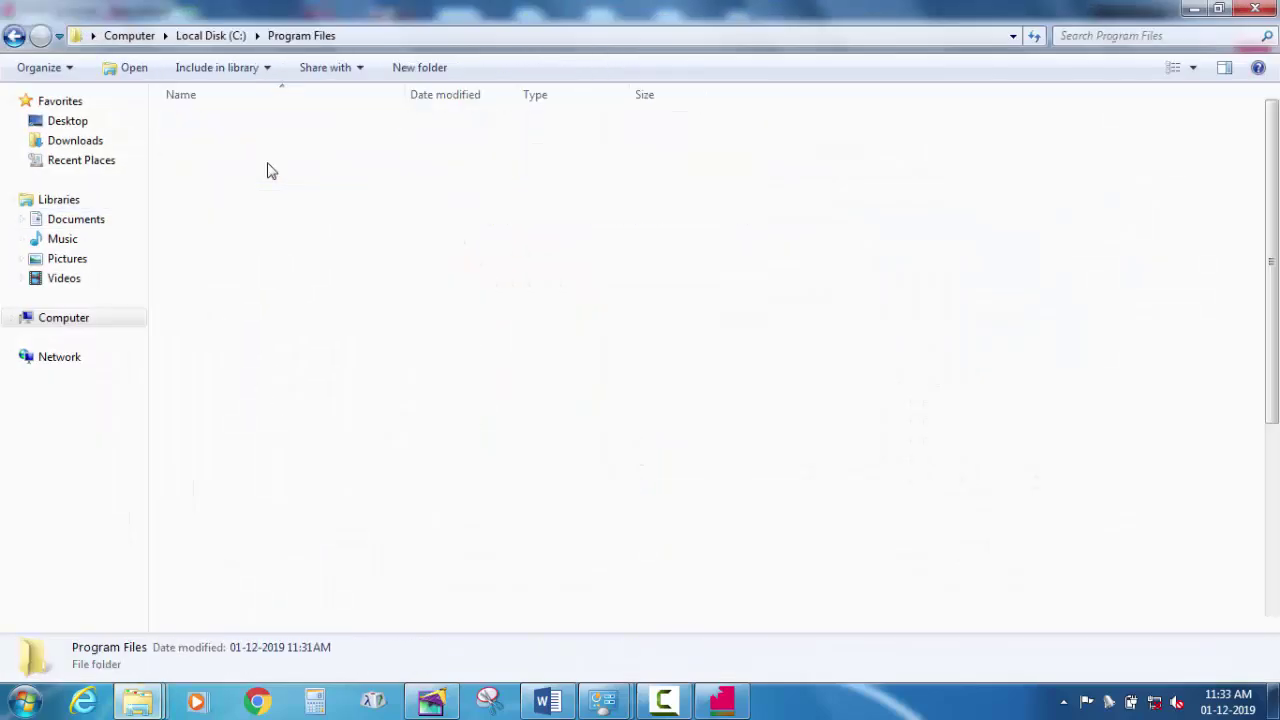
scroll(309, 417, "down", 5)
scroll(309, 417, "up", 2)
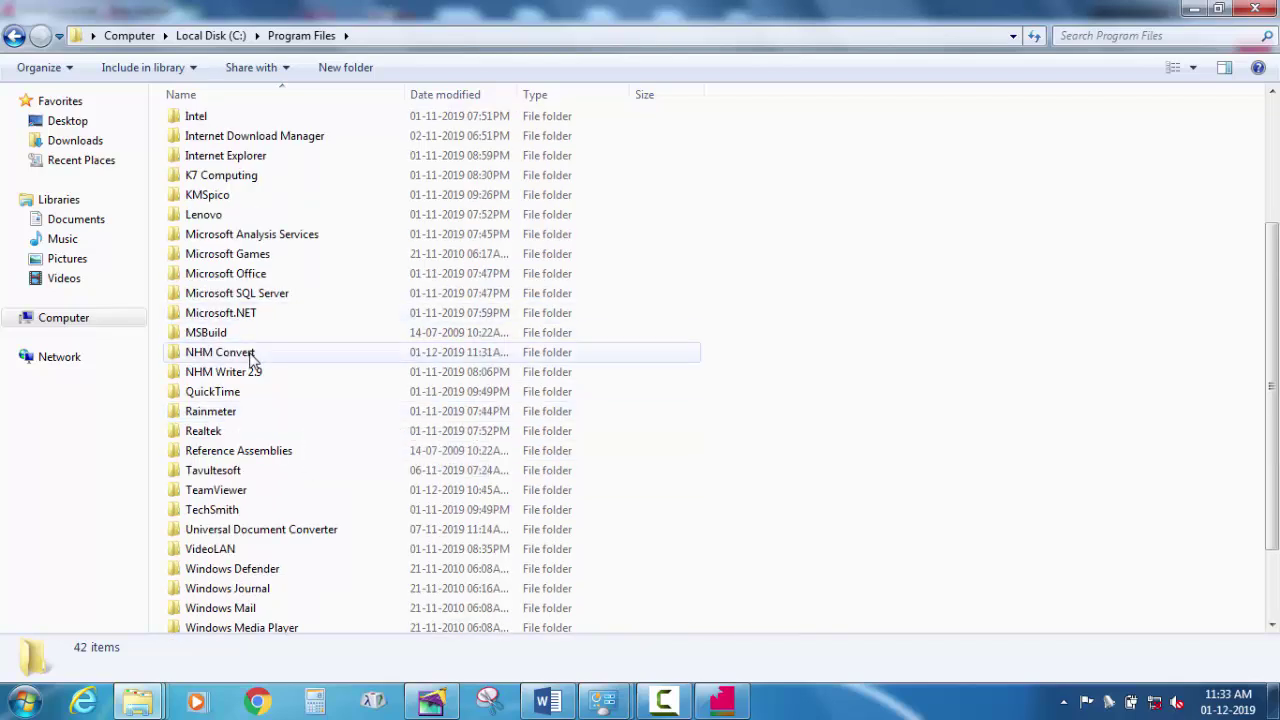
left_click(1258, 8)
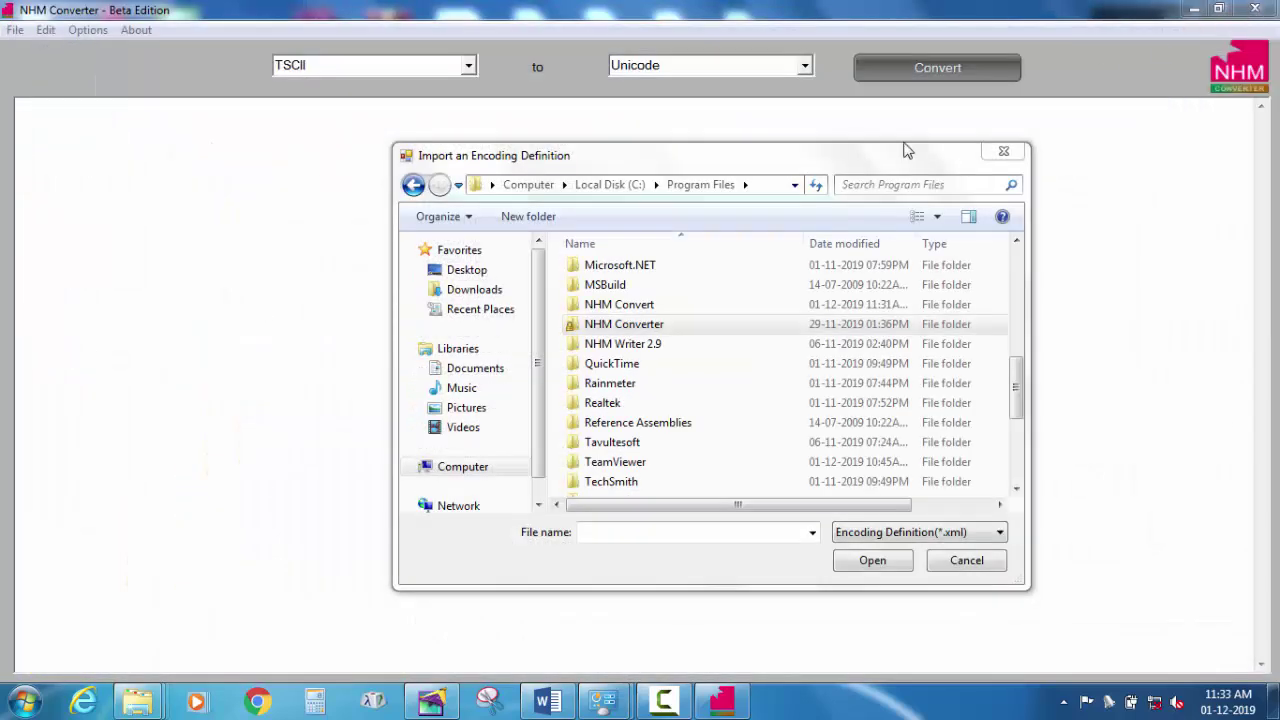
left_click(1003, 152)
left_click(621, 457)
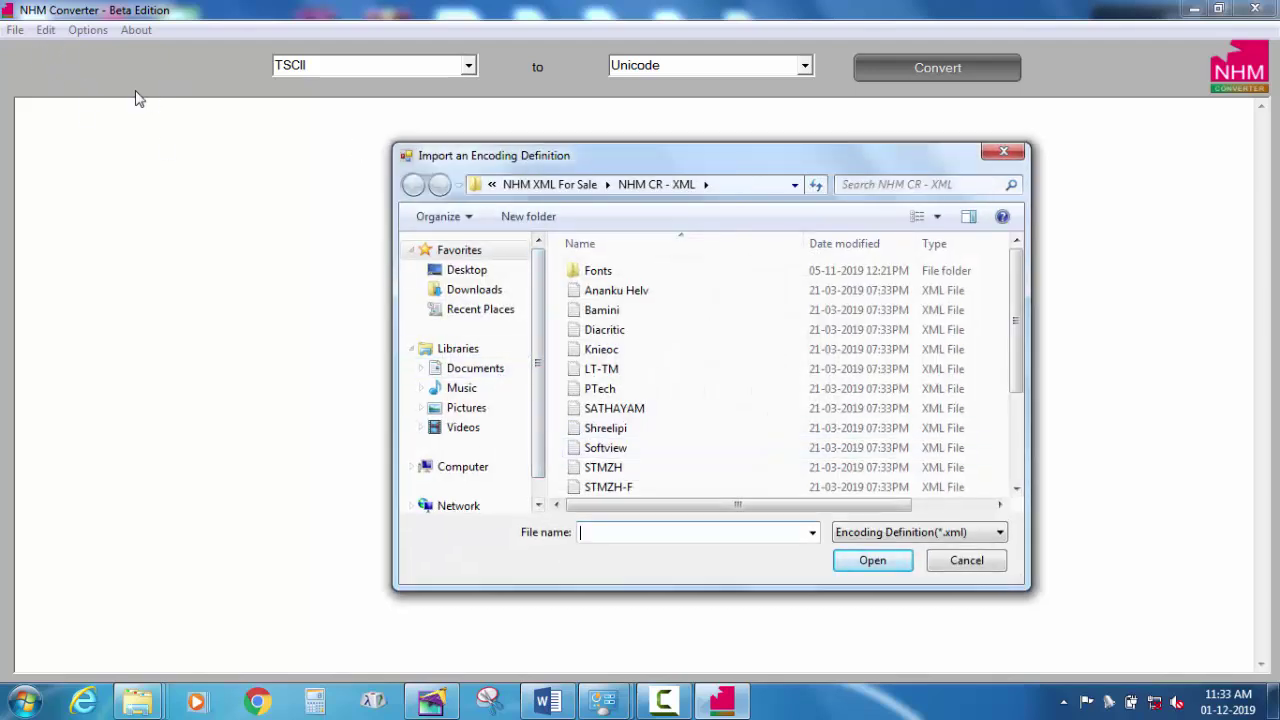
left_click(505, 468)
double_click(666, 298)
double_click(615, 311)
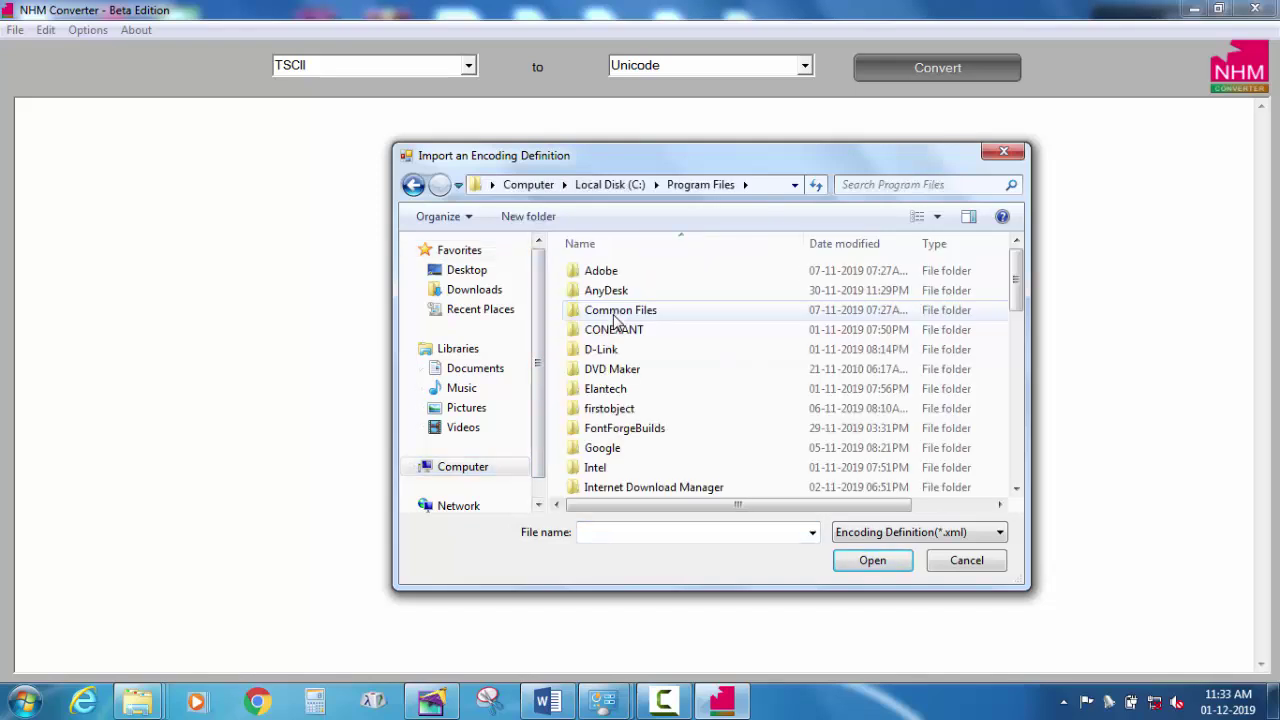
scroll(615, 320, "down", 4)
scroll(614, 312, "down", 4)
scroll(620, 340, "up", 2)
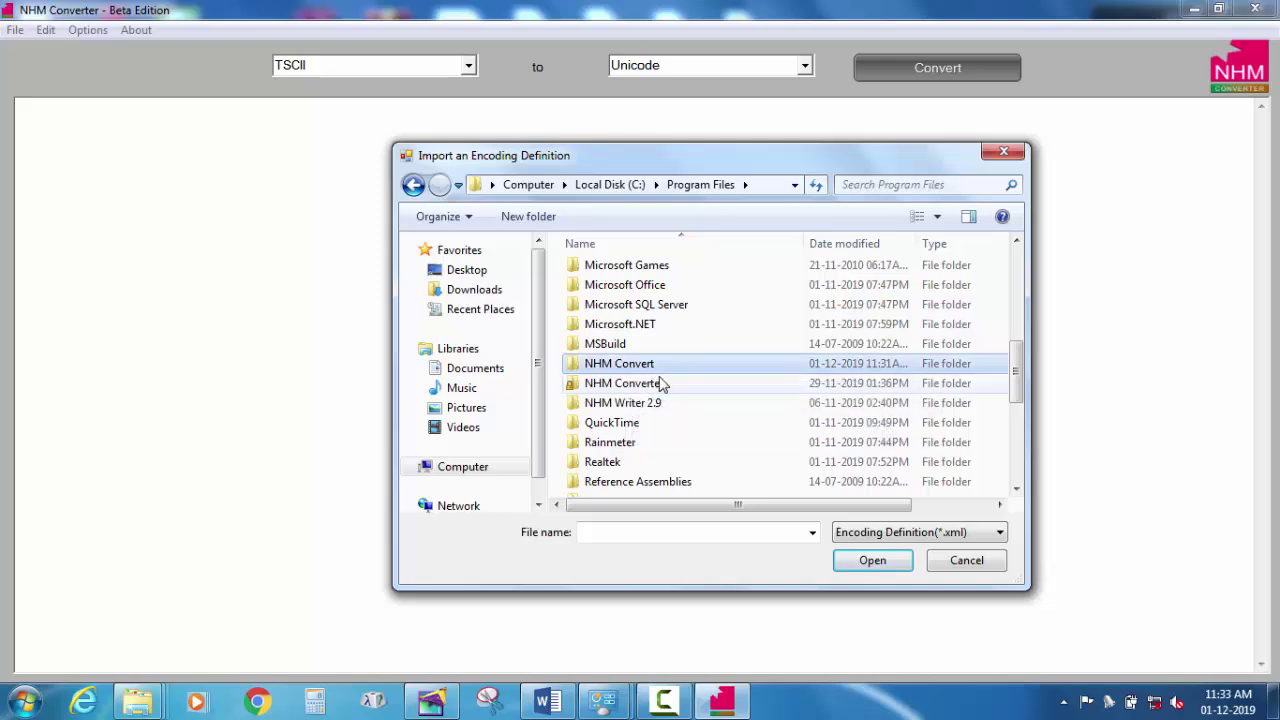
left_click(662, 387)
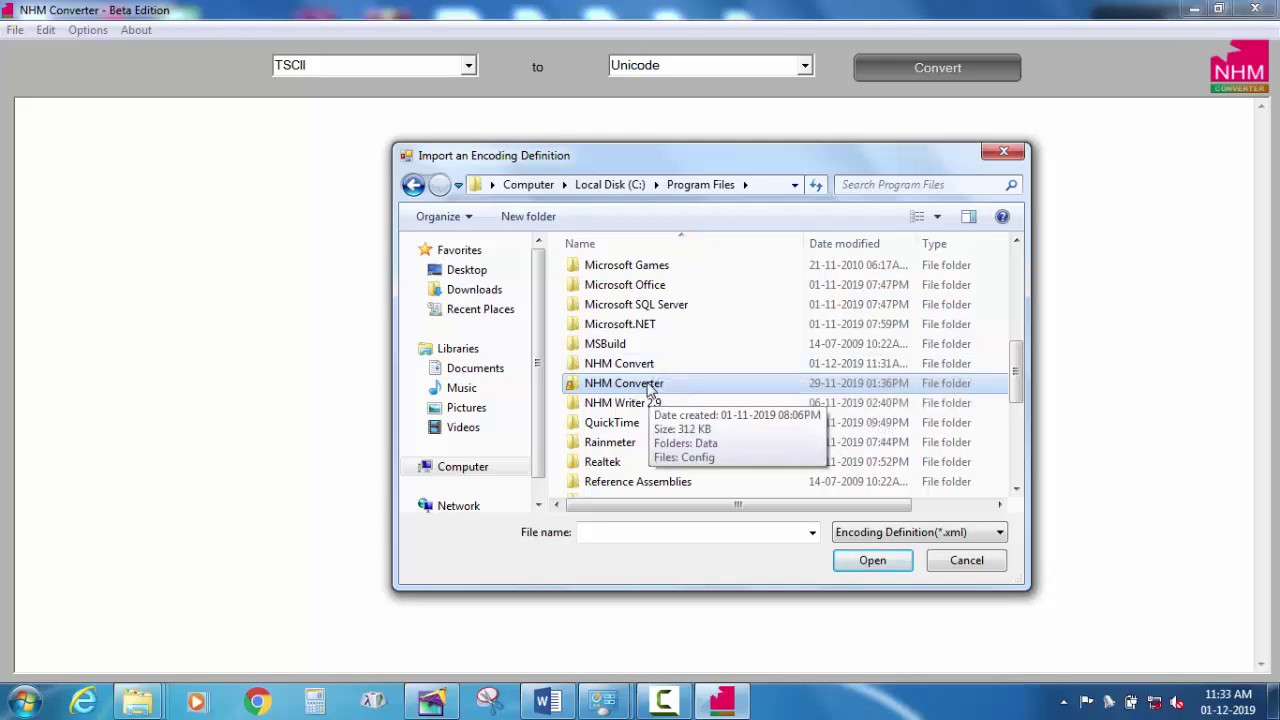
right_click(650, 389)
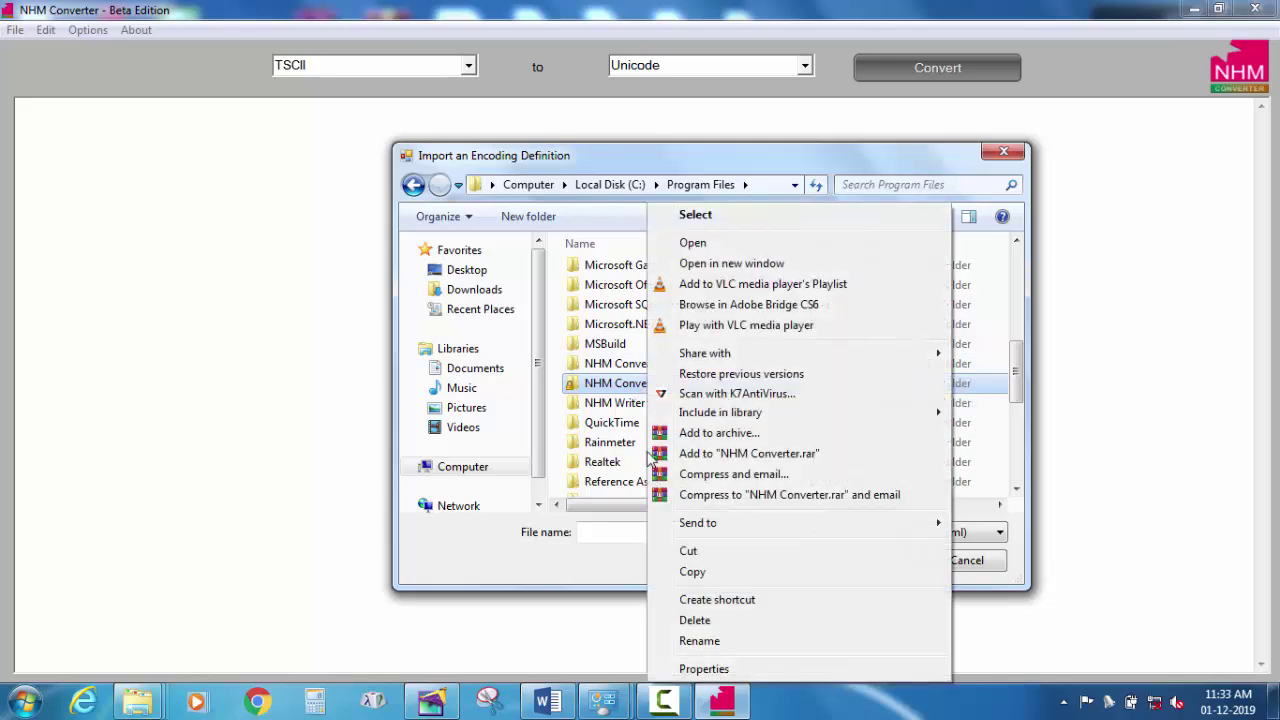
double_click(603, 384)
double_click(605, 273)
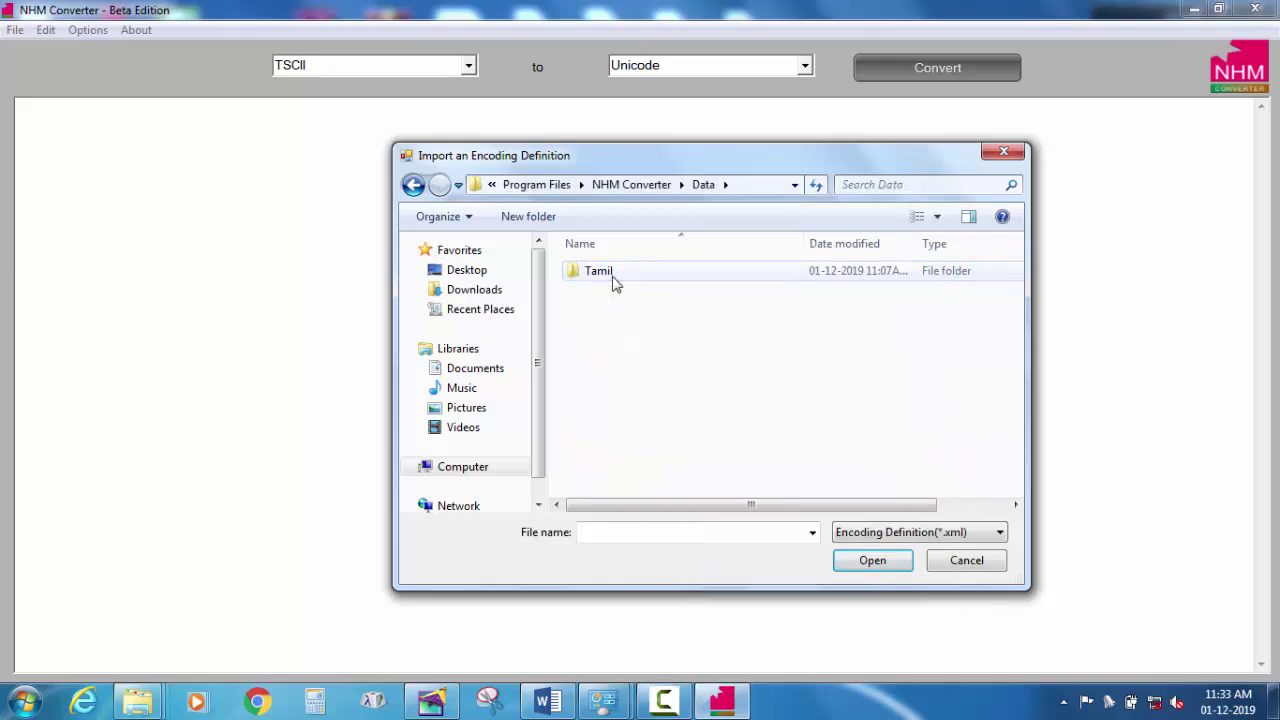
double_click(613, 278)
scroll(624, 365, "down", 1)
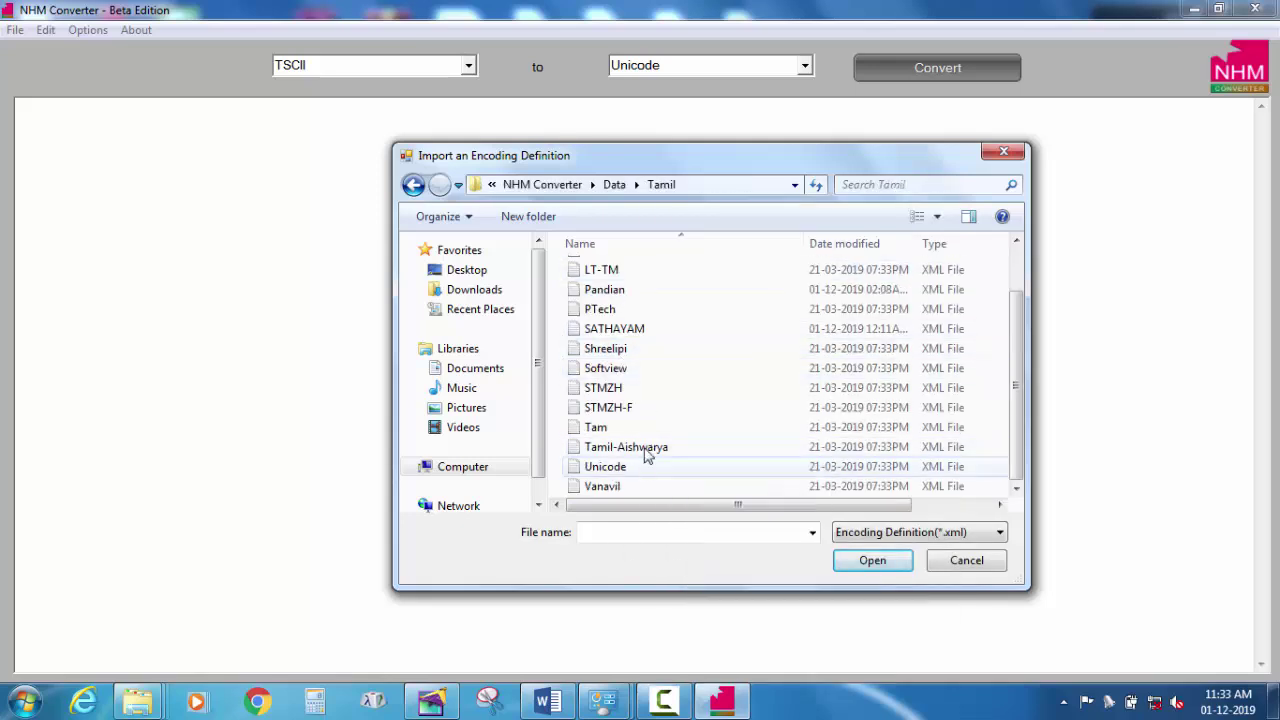
scroll(612, 343, "up", 1)
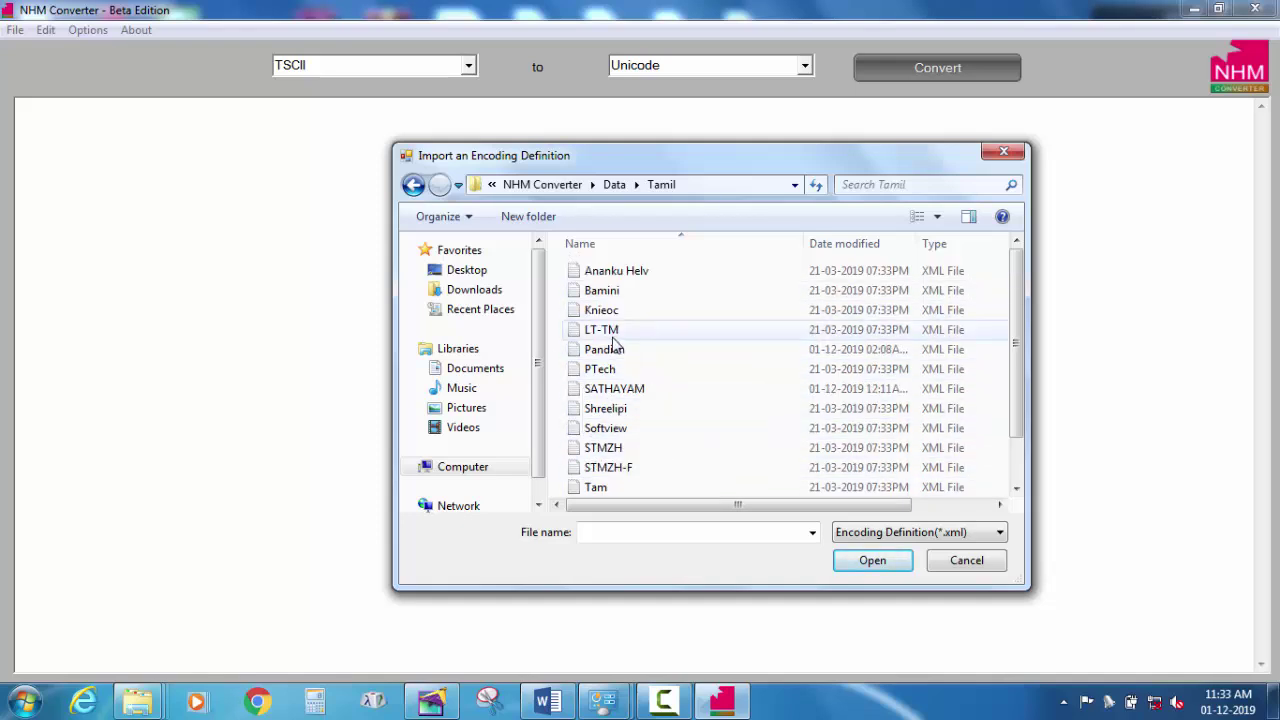
left_click(413, 184)
left_click(413, 184)
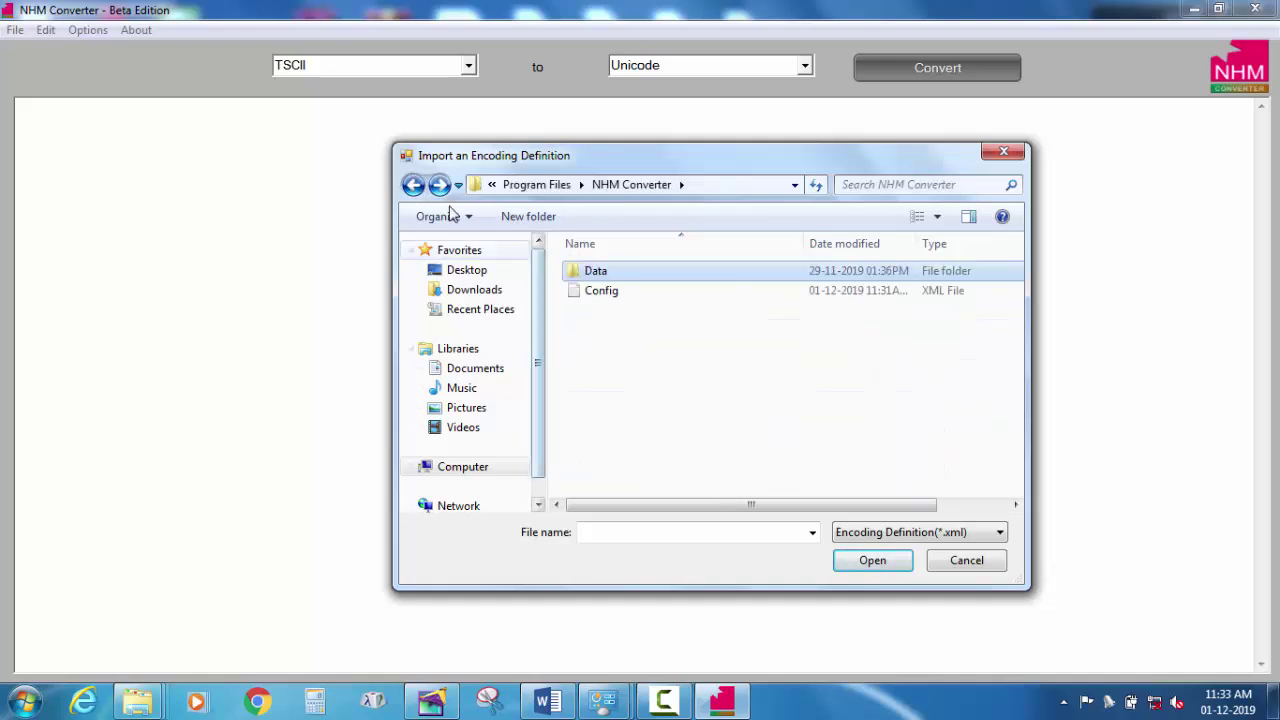
left_click(413, 184)
double_click(647, 470)
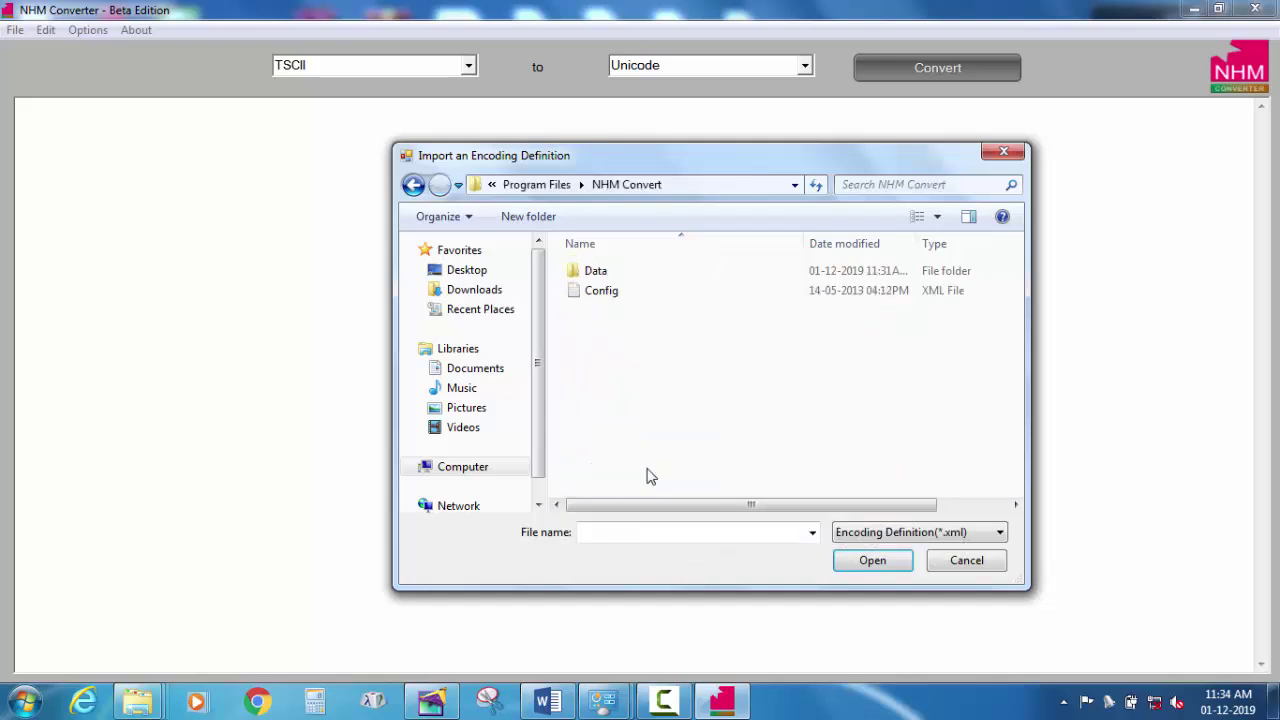
double_click(600, 279)
double_click(601, 282)
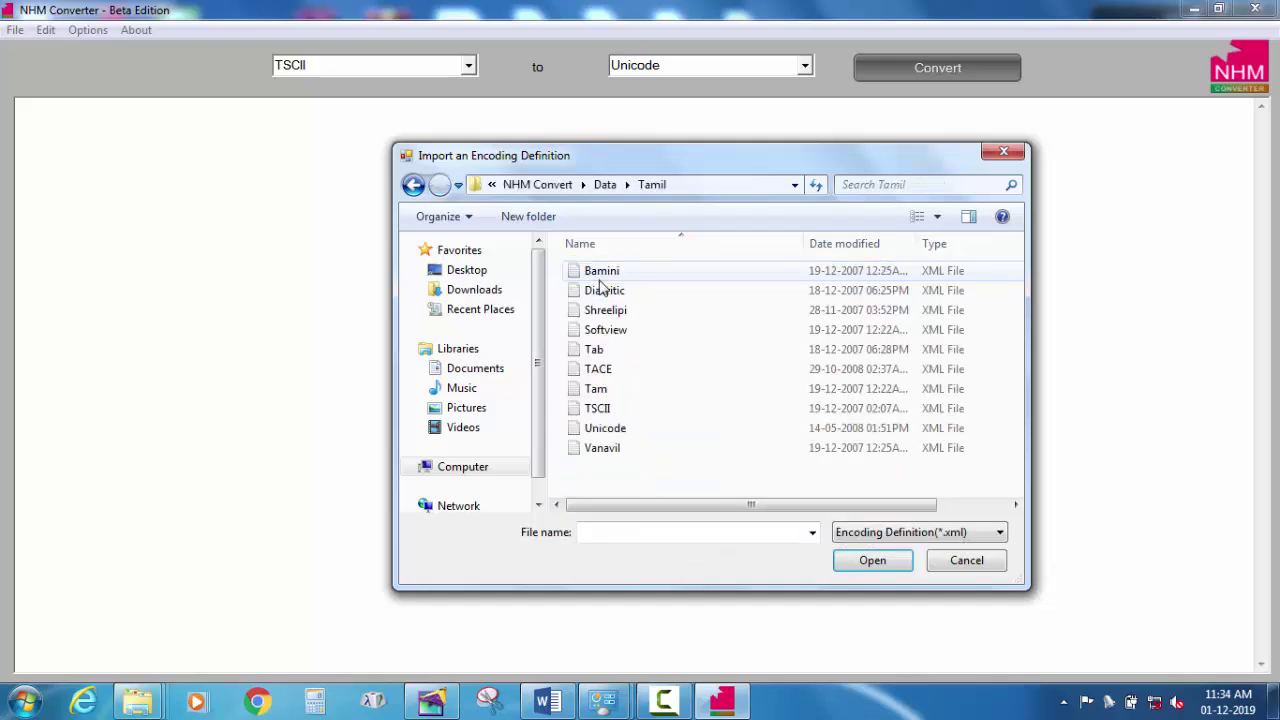
left_click(413, 186)
left_click(413, 186)
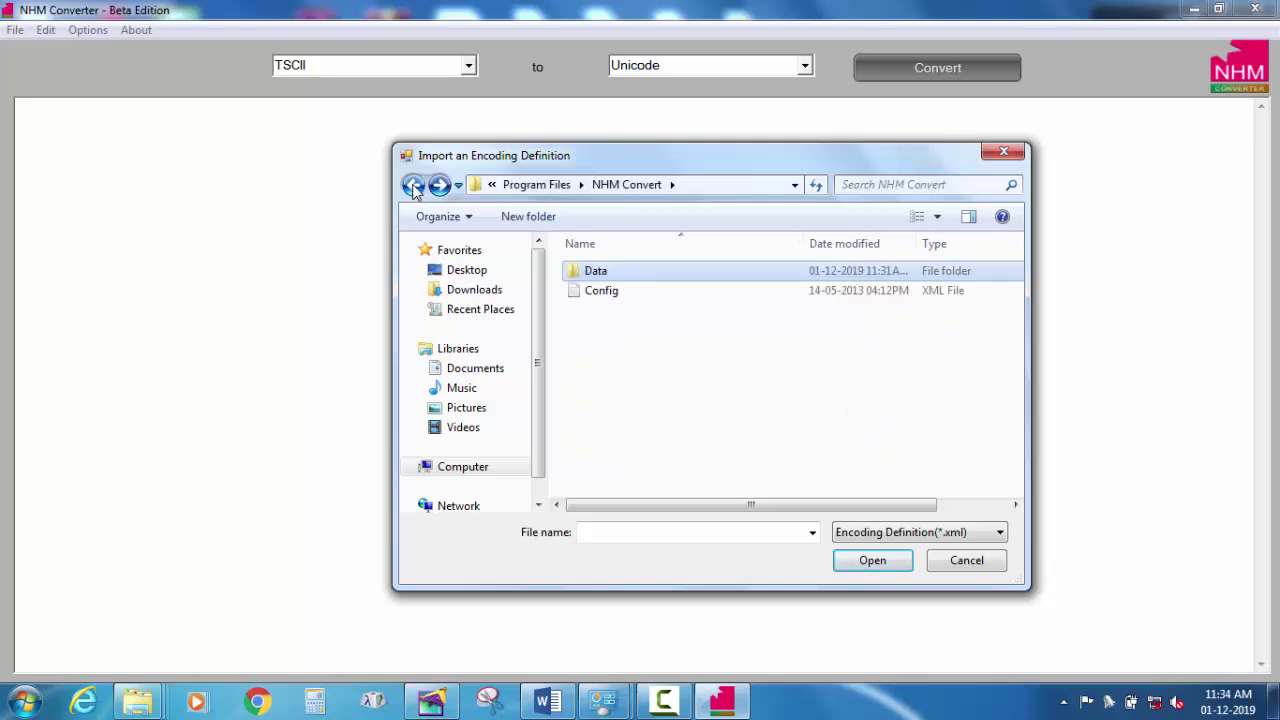
left_click(413, 186)
scroll(729, 446, "down", 3)
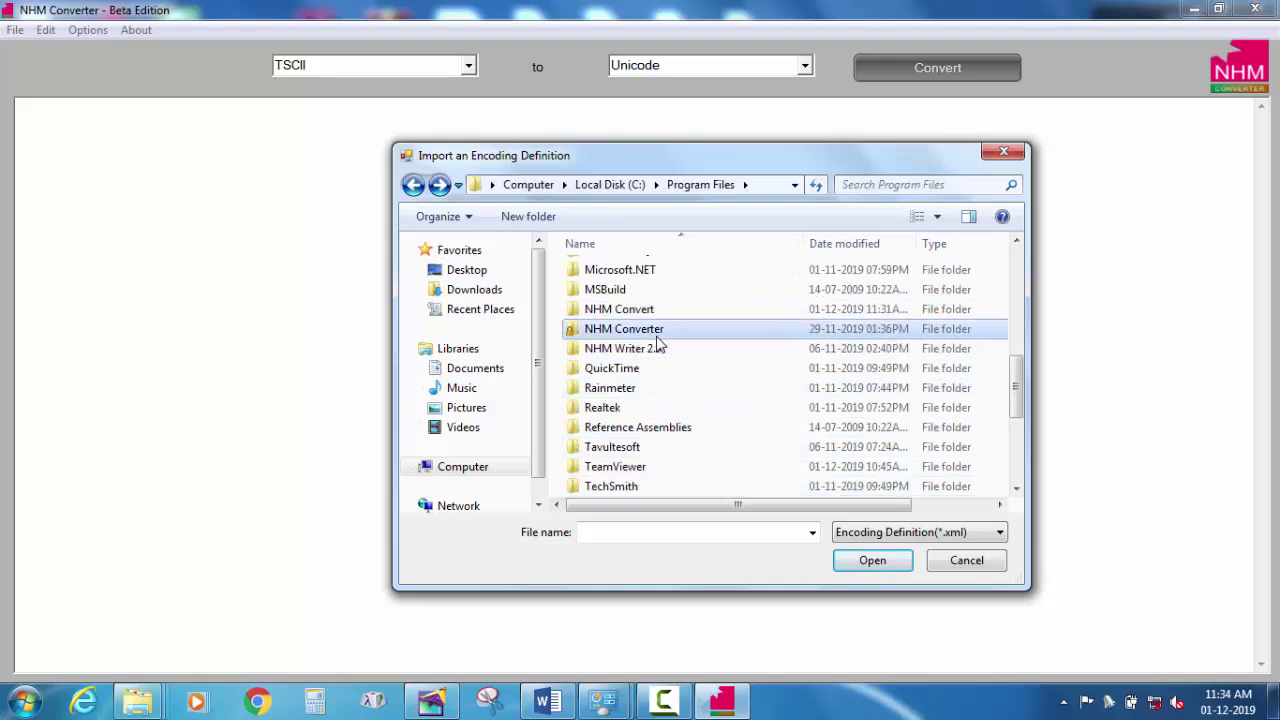
Step: Delete the NHM Converter folder from Program Files, then cancel Import and close Settings
right_click(620, 333)
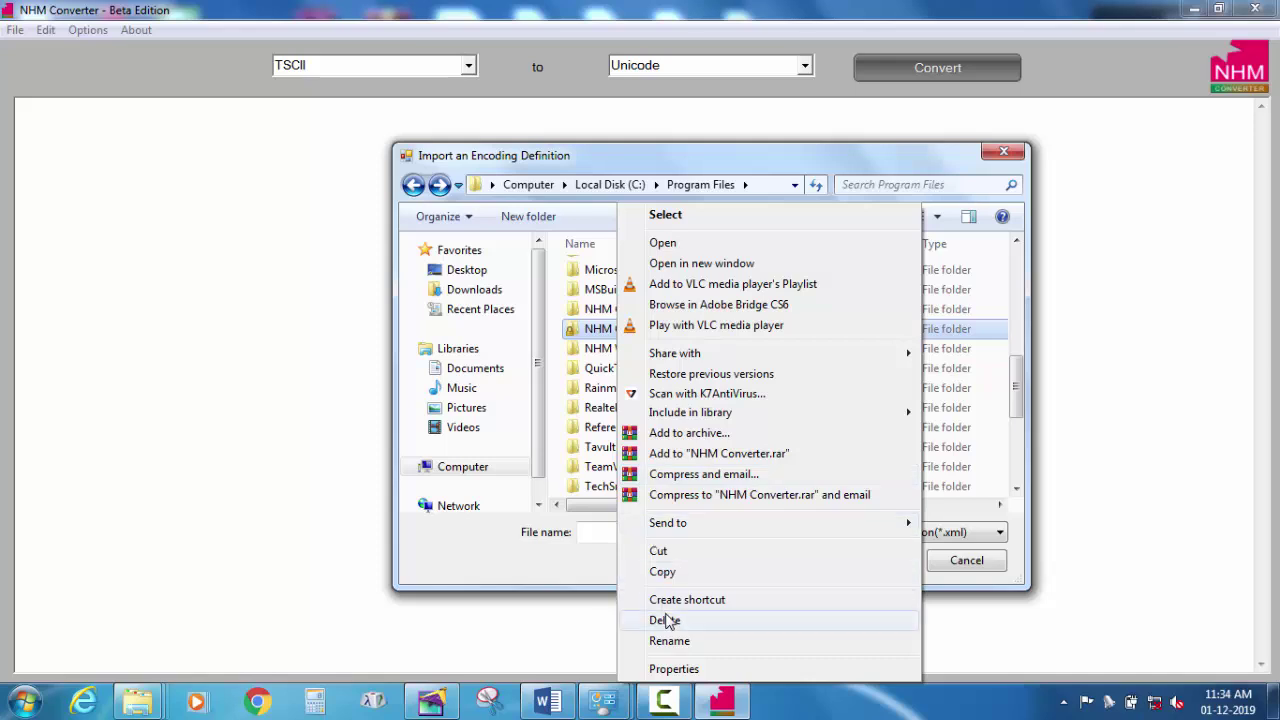
left_click(665, 620)
left_click(719, 432)
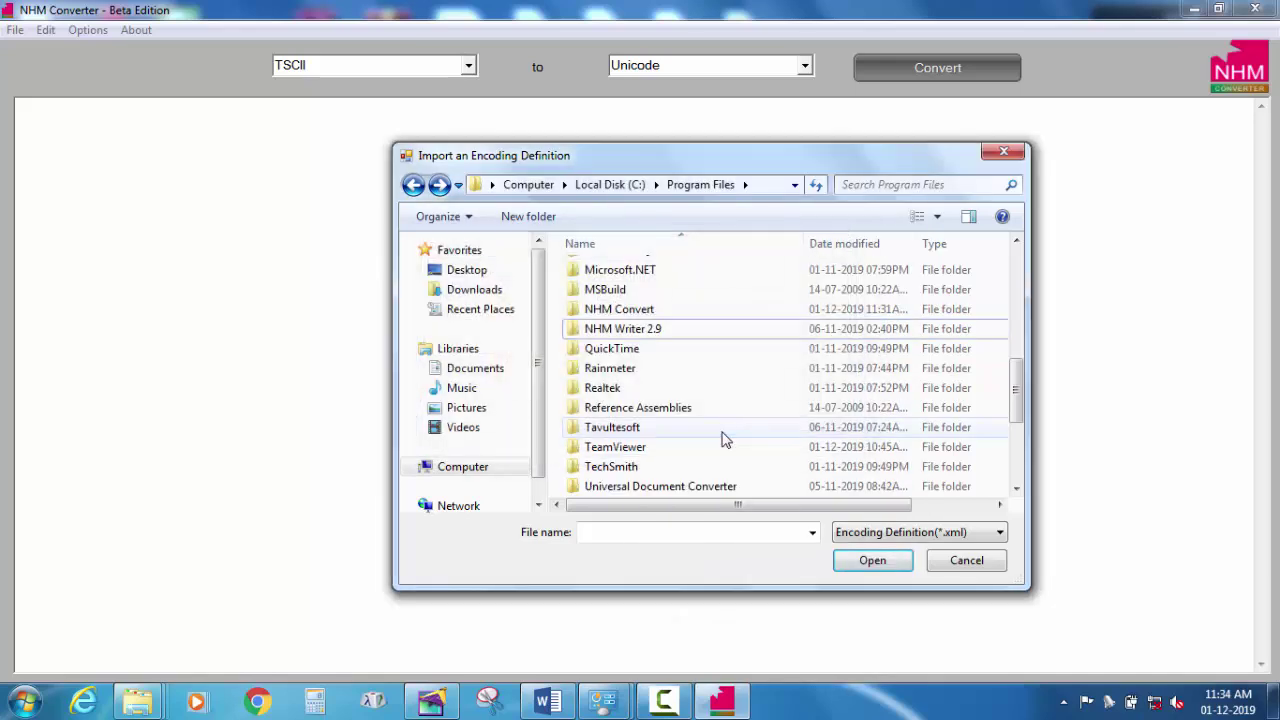
left_click(962, 562)
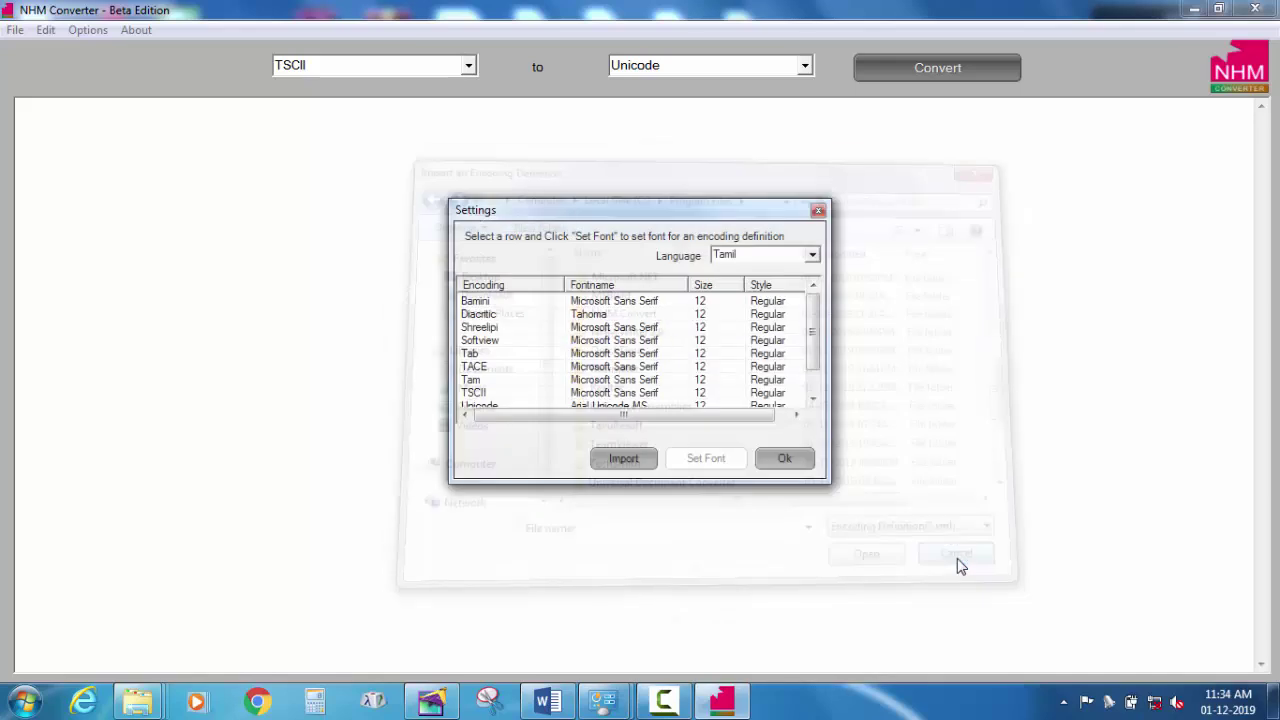
left_click(817, 212)
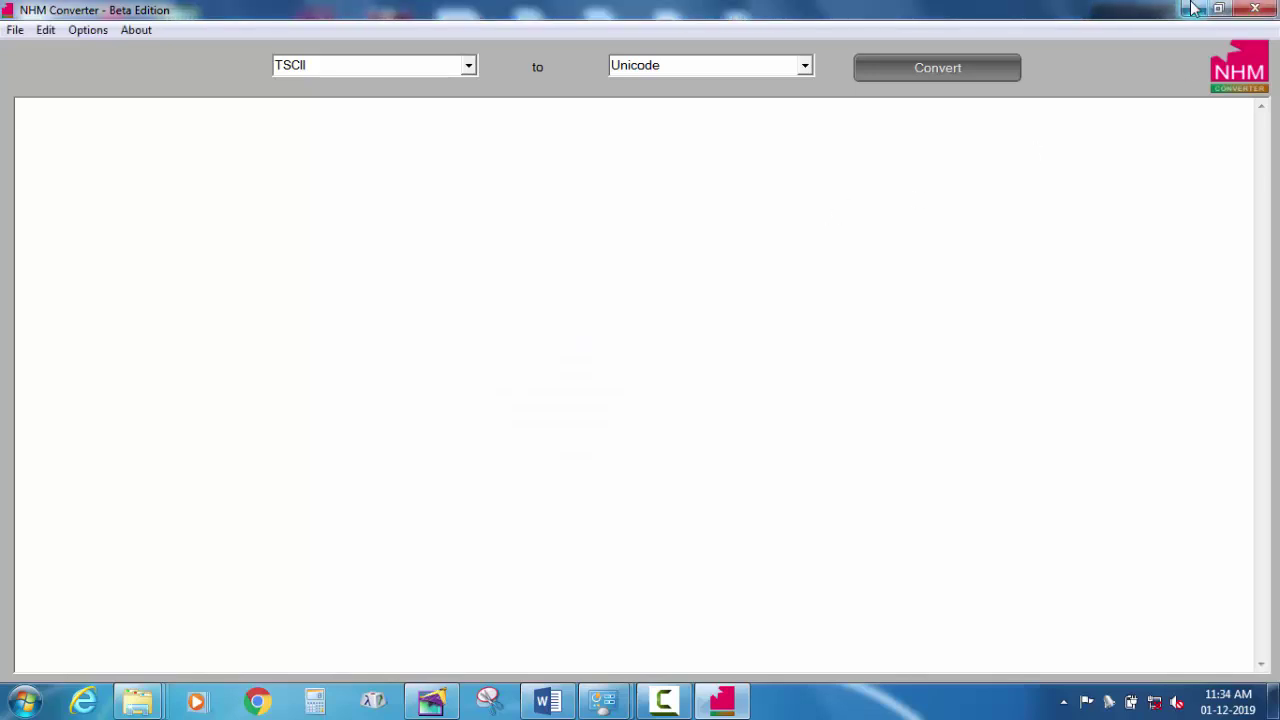